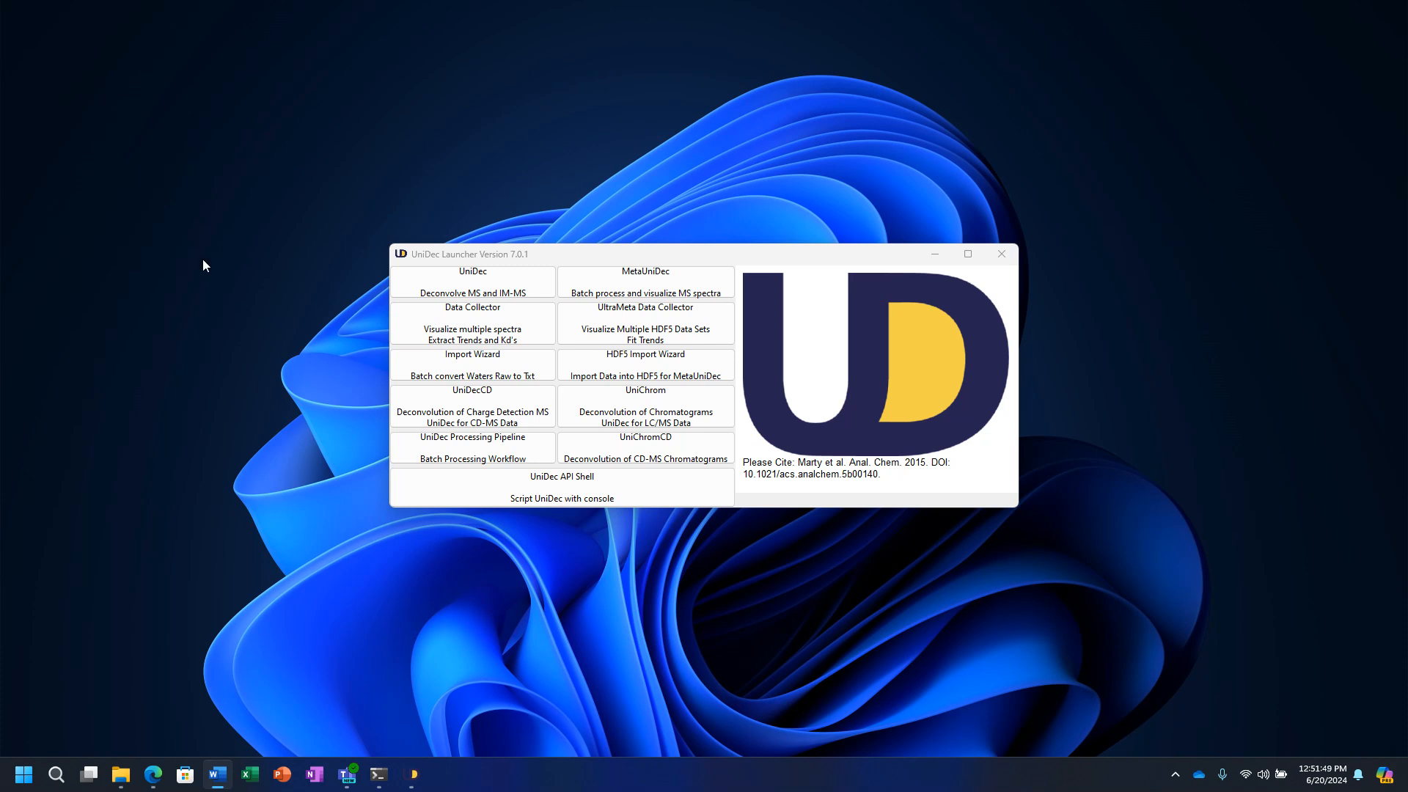
Load the BgalGroEL.dmt example dataset in UniChromCD and process the data.
left_click(643, 451)
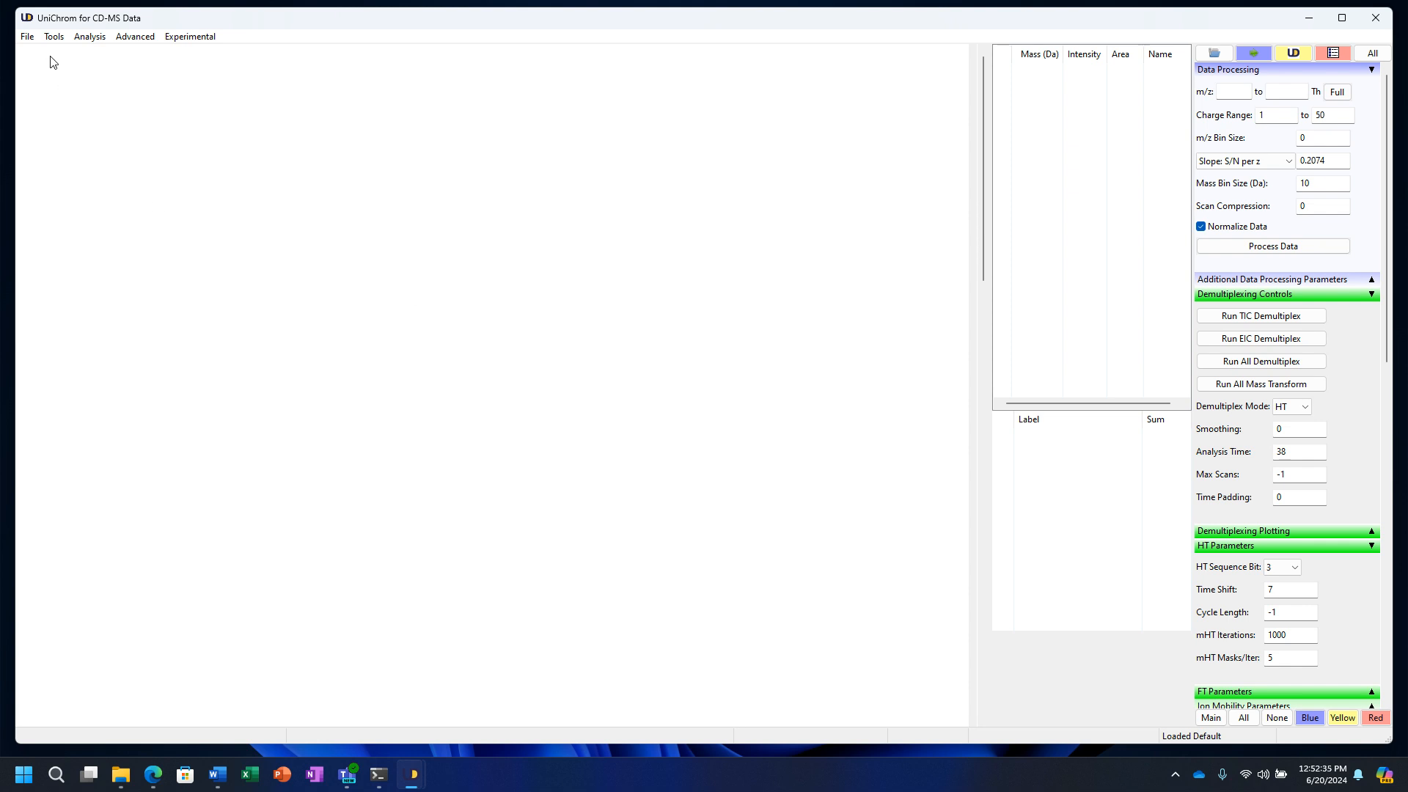
left_click(26, 38)
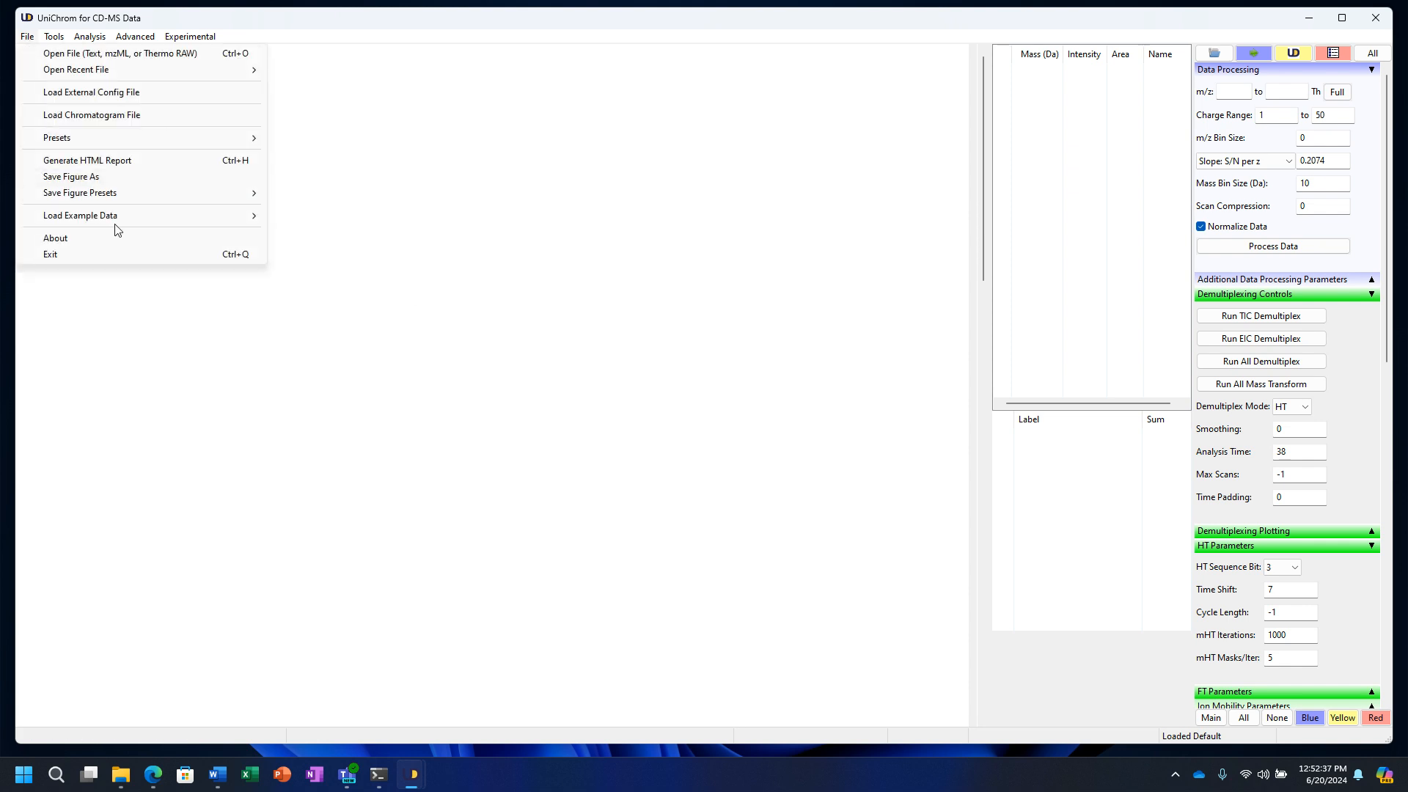
mouse_move(117, 226)
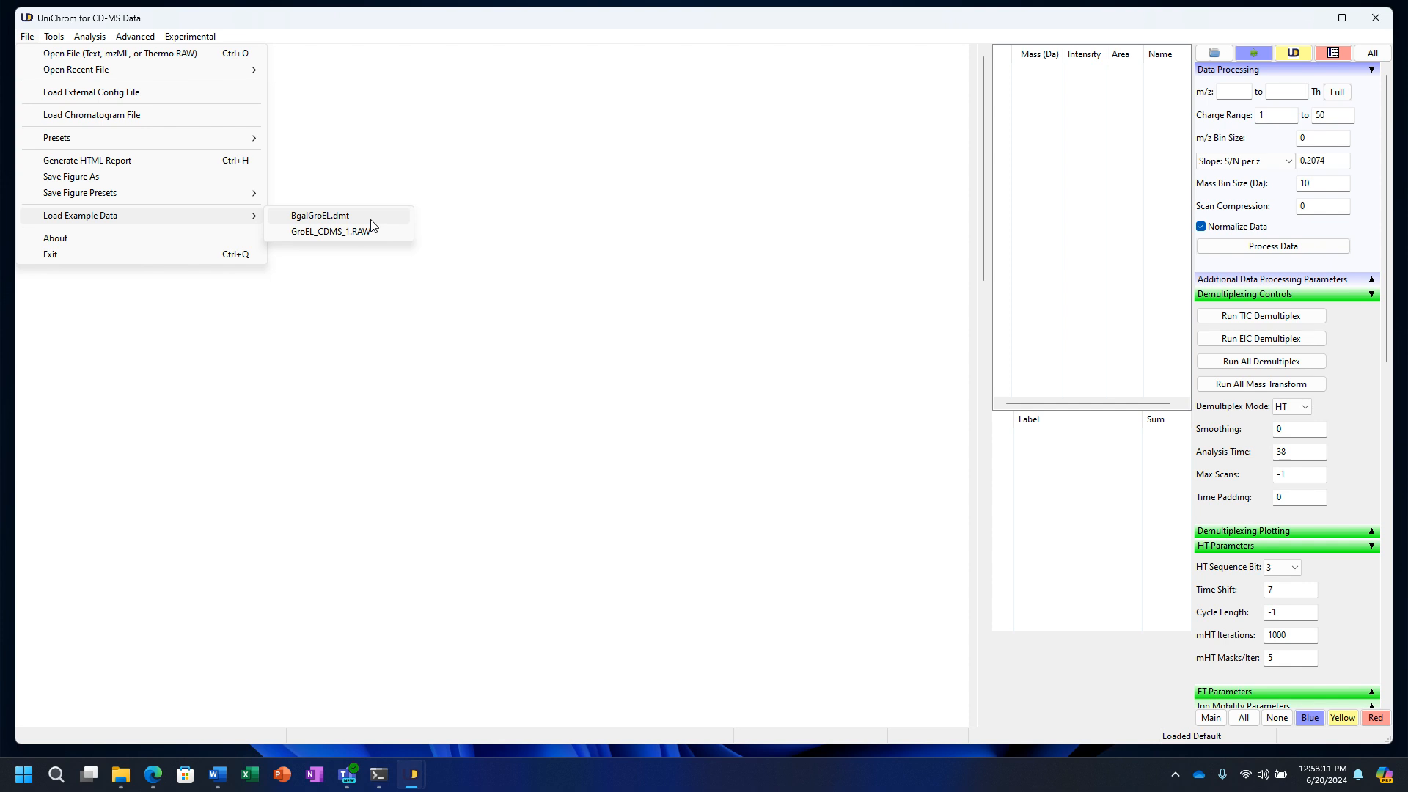
left_click(358, 217)
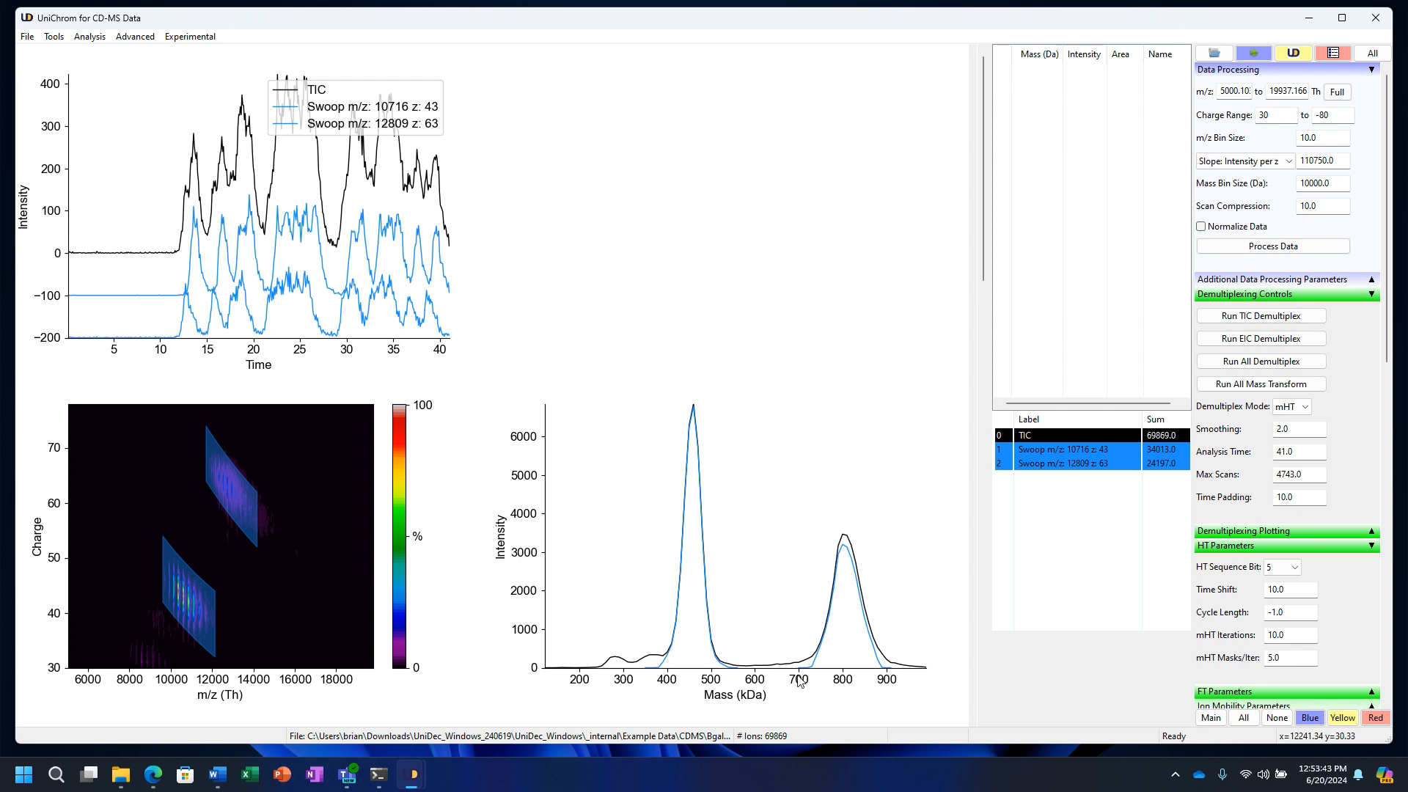
left_click(1262, 249)
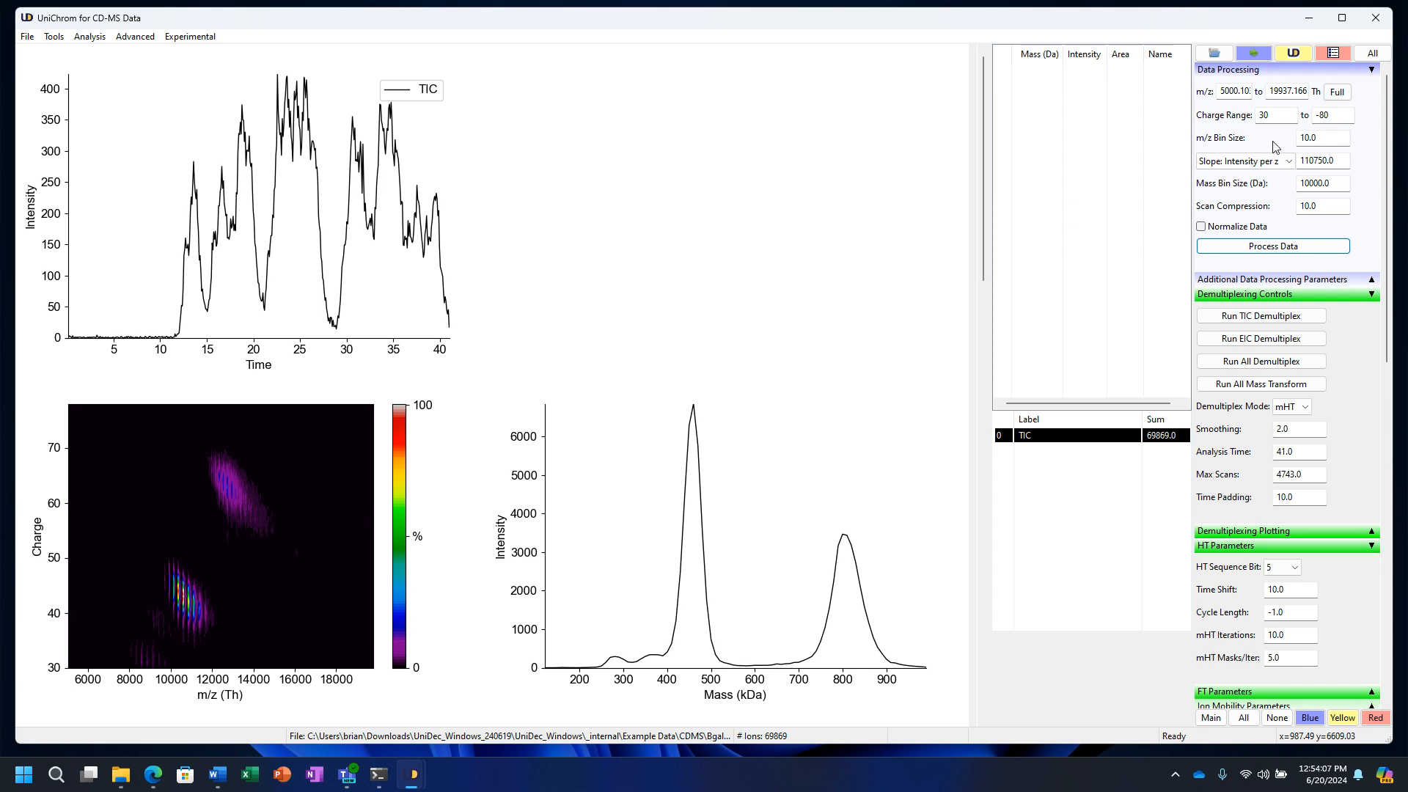
Change the m/z to mass transformation to Interpolate in the additional deconvolution parameters and reprocess the data.
mouse_move(1285, 148)
scroll(1342, 362, "down", 5)
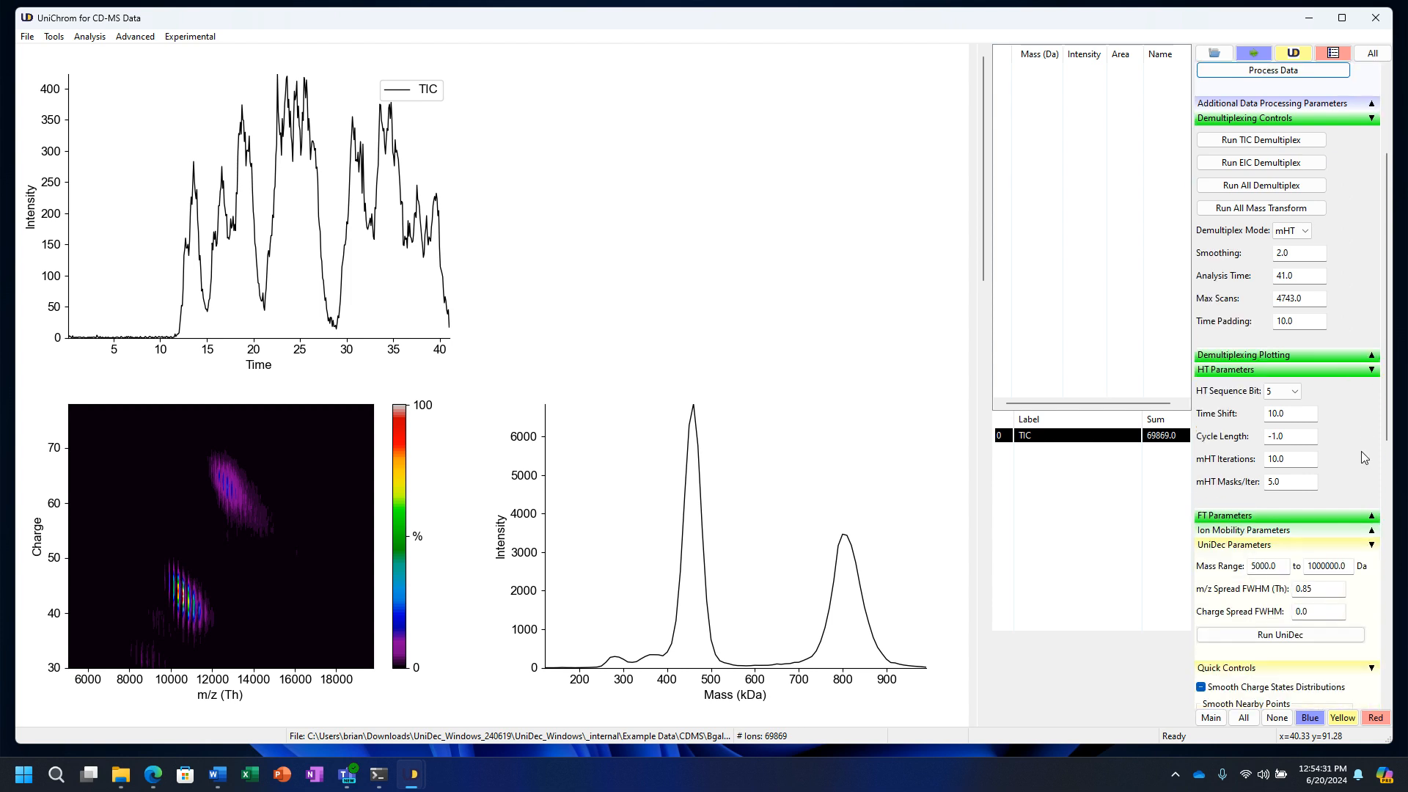
scroll(1360, 389, "down", 1)
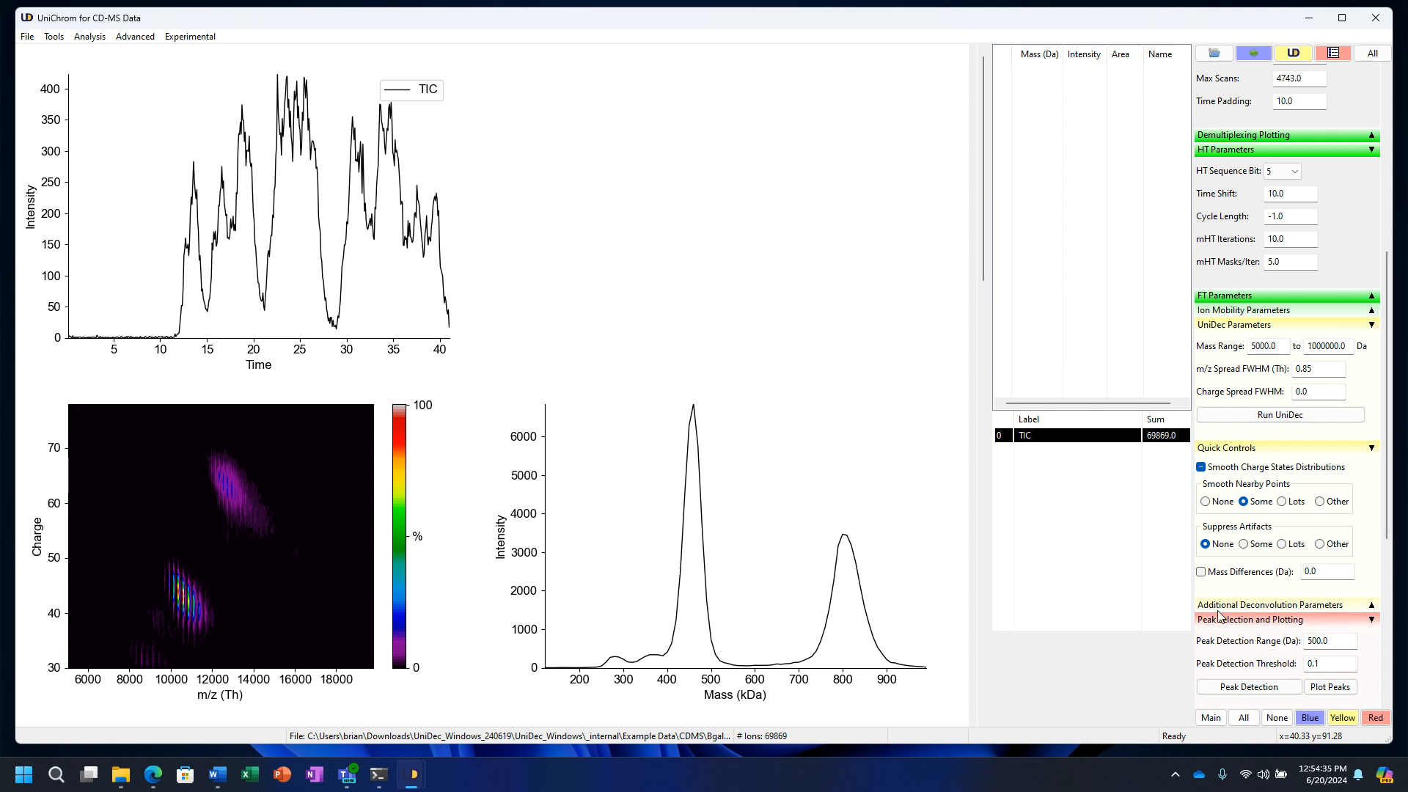
left_click(1365, 607)
scroll(1366, 613, "down", 5)
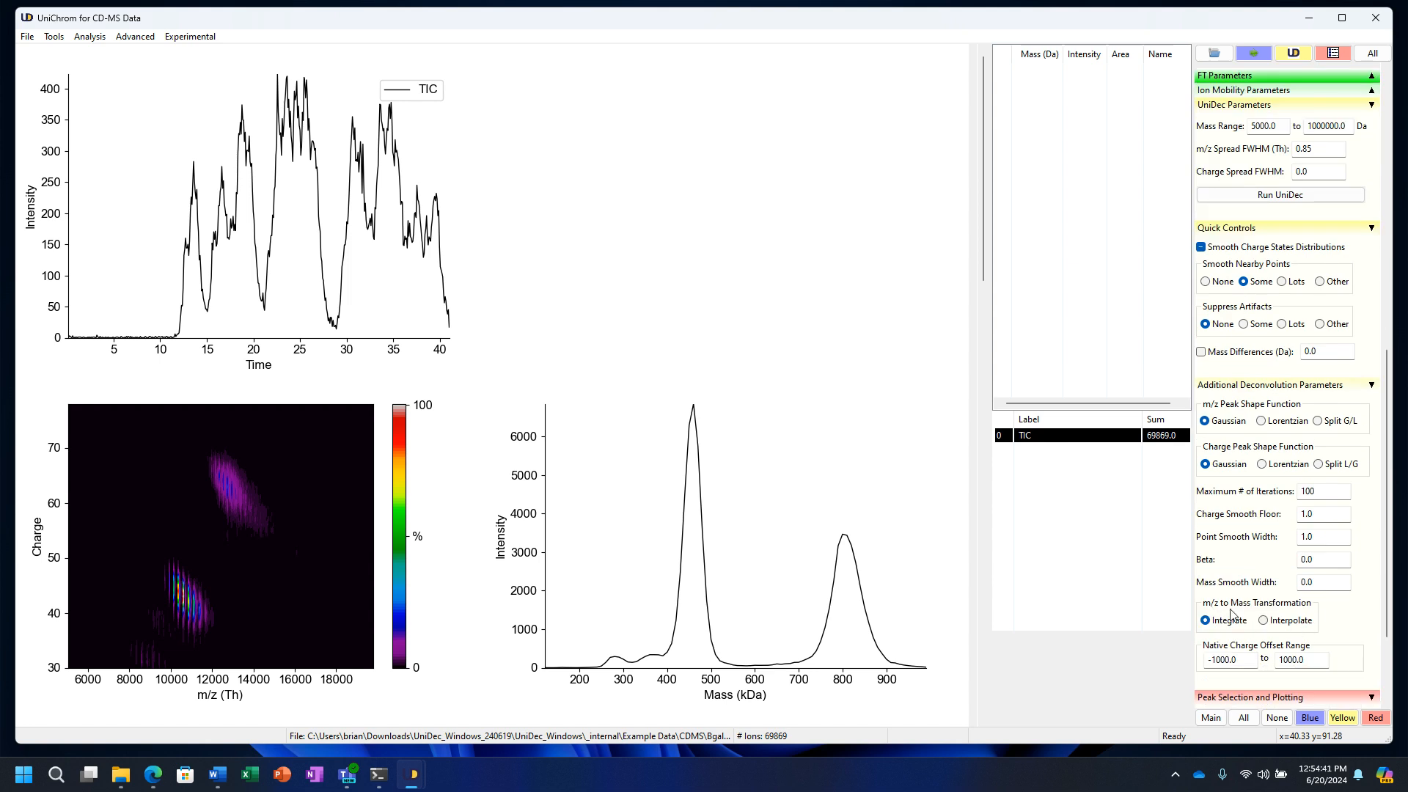
left_click(1262, 620)
scroll(1360, 220, "up", 14)
left_click(1313, 246)
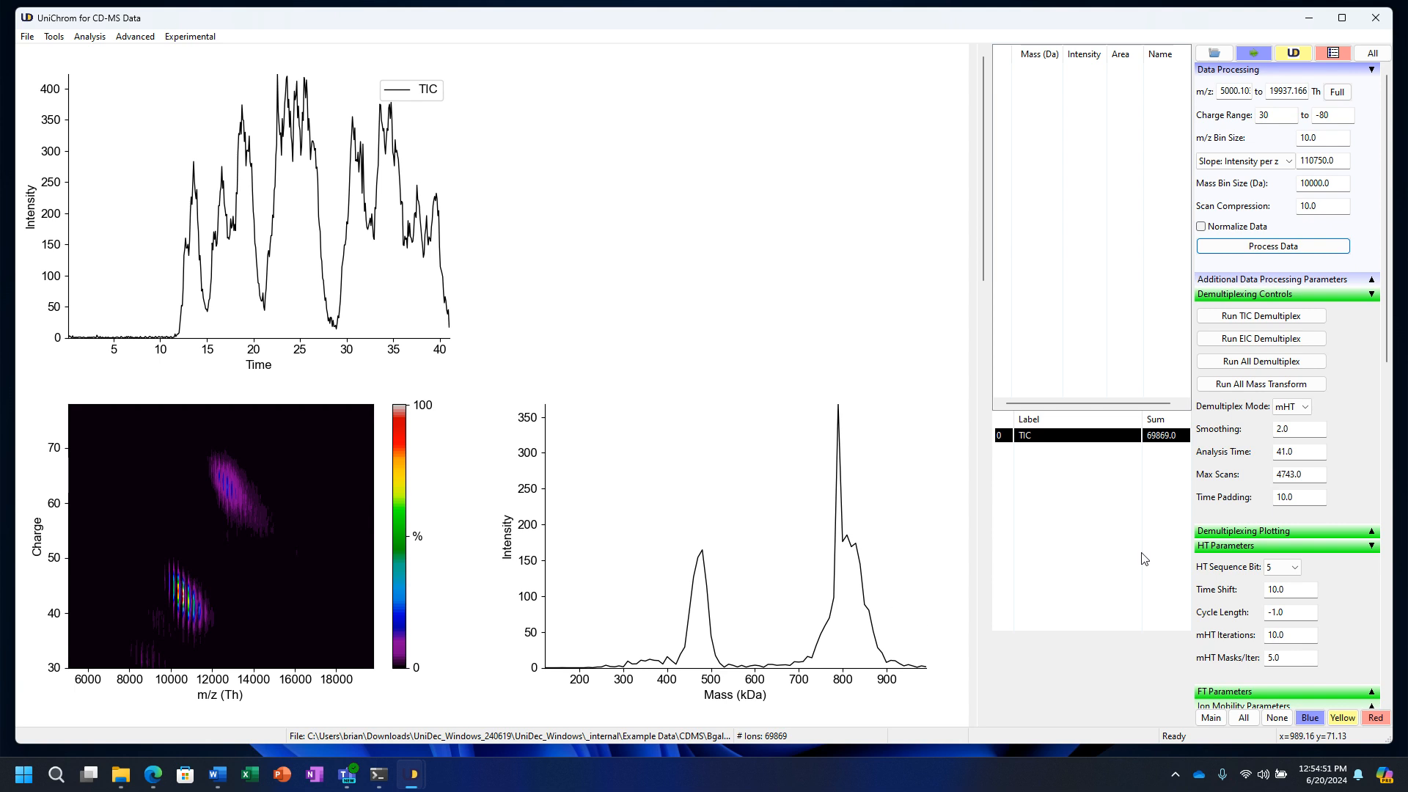
Set the m/z to mass transformation back to Integrate and reprocess the data.
scroll(1360, 433, "down", 3)
scroll(1360, 433, "down", 9)
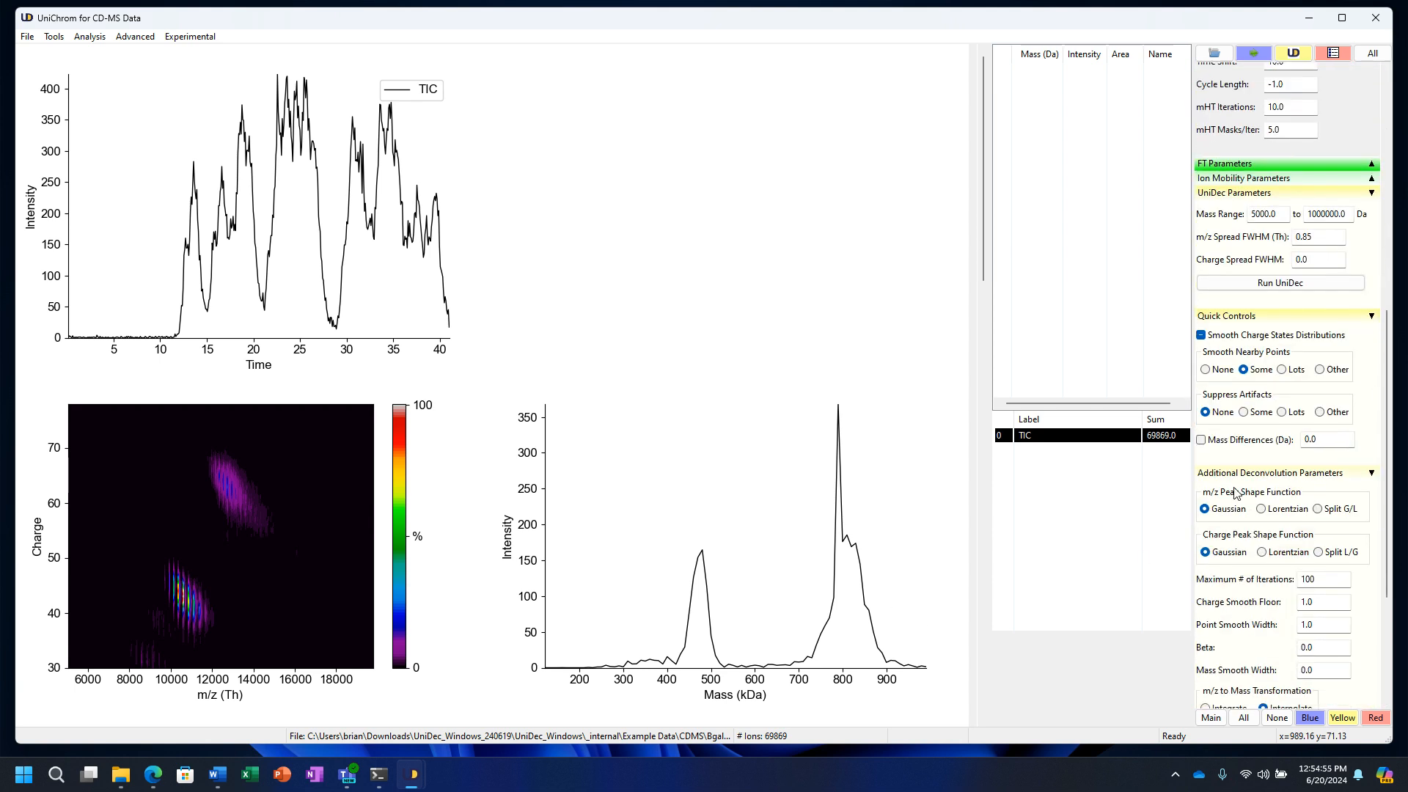
scroll(1357, 495, "down", 2)
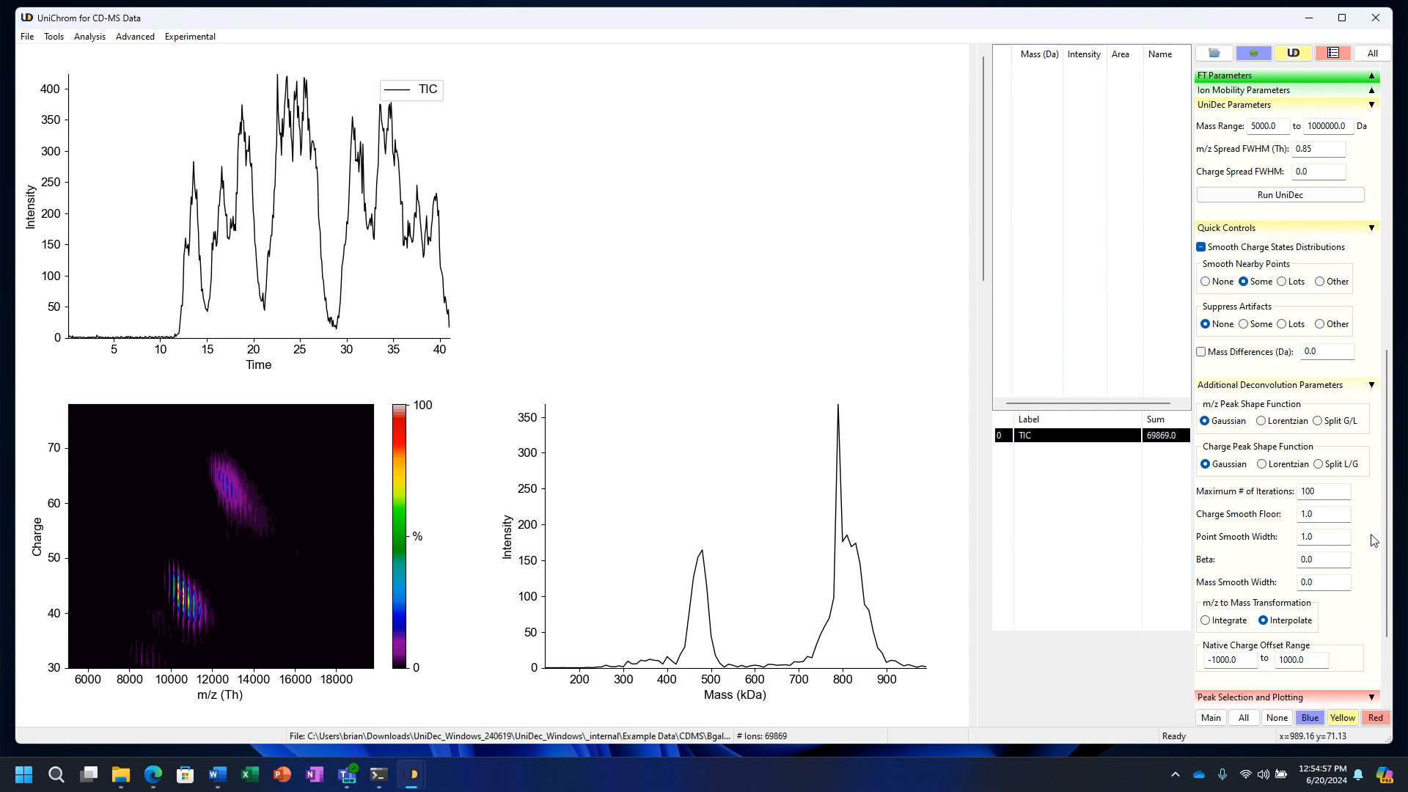
scroll(1371, 538, "down", 2)
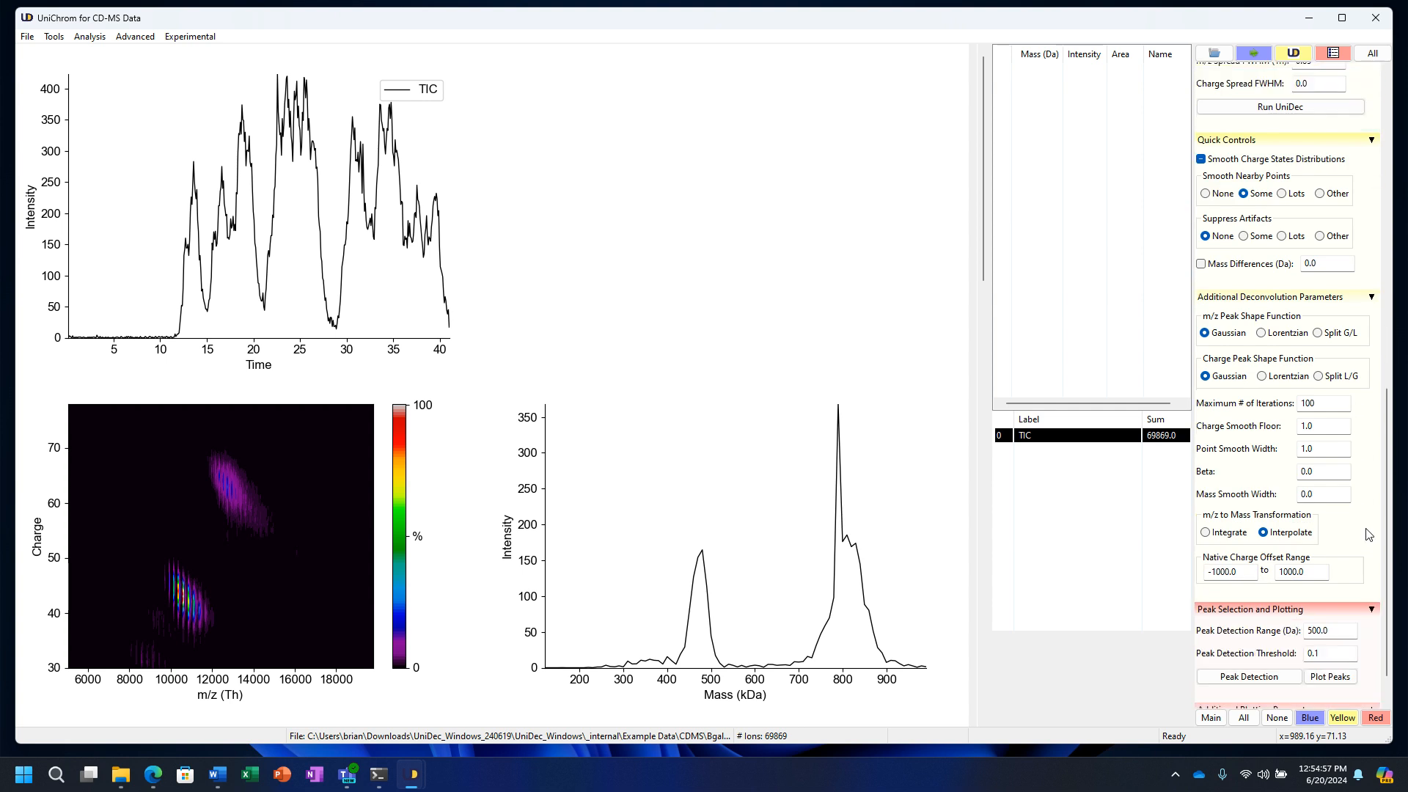
left_click(1207, 533)
scroll(1342, 564, "up", 15)
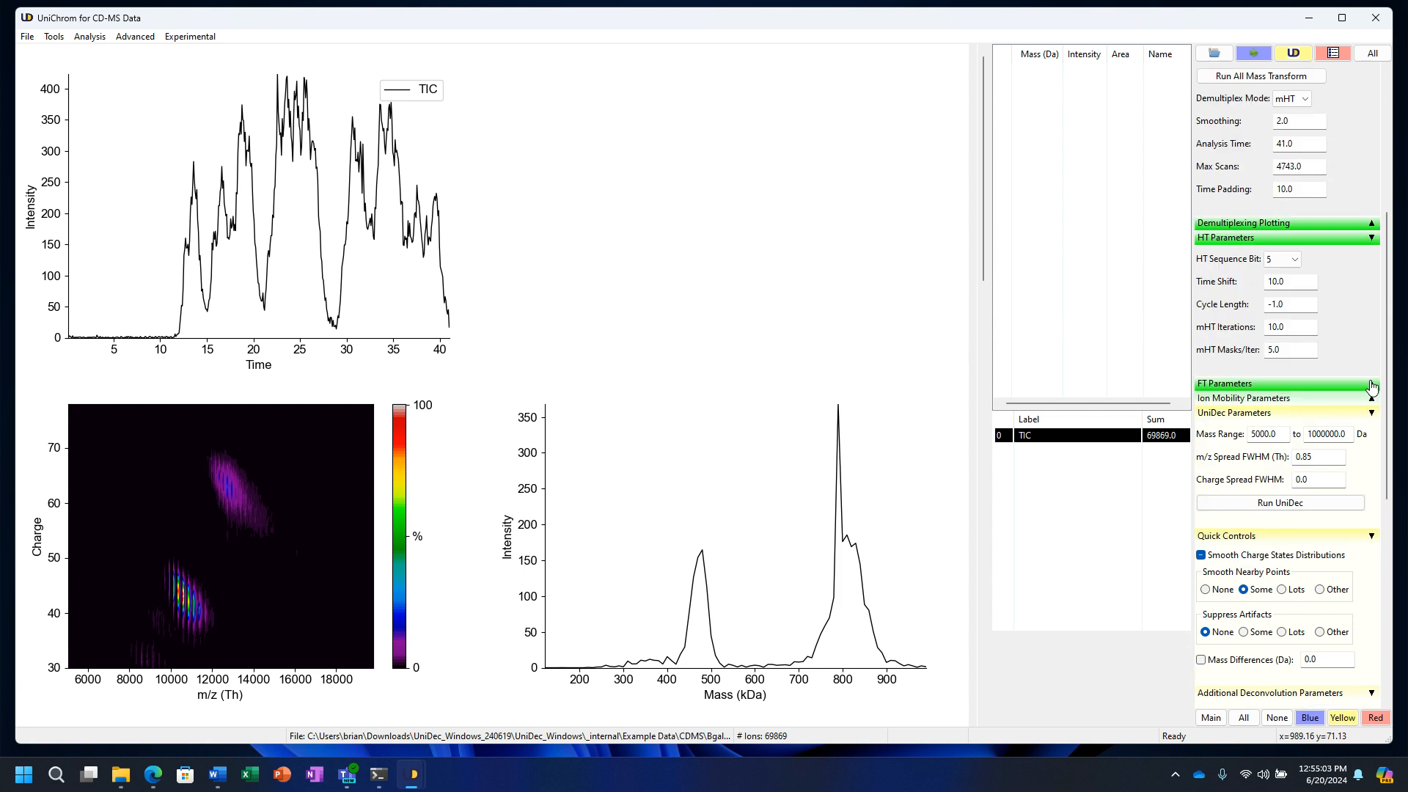
left_click(1282, 247)
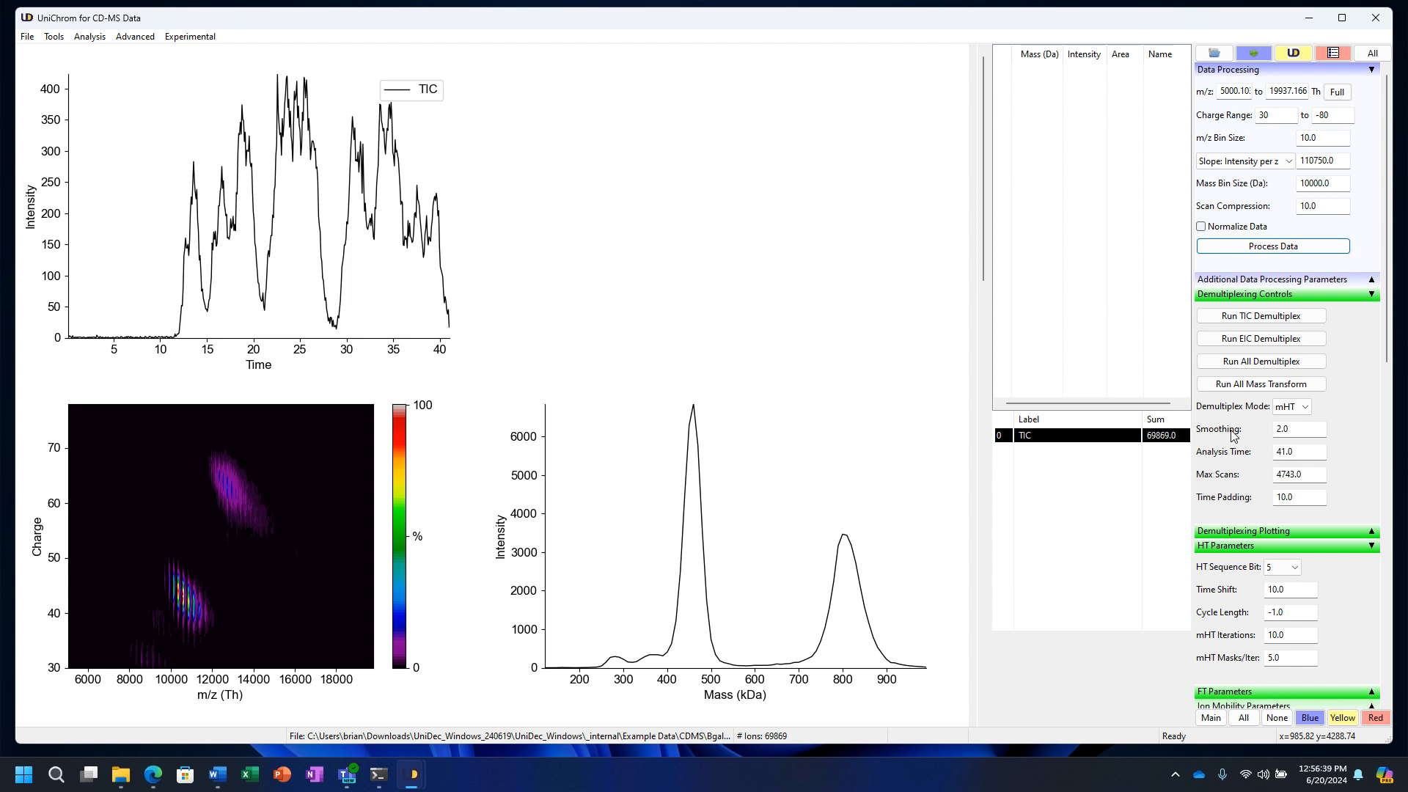
scroll(1234, 434, "down", 3)
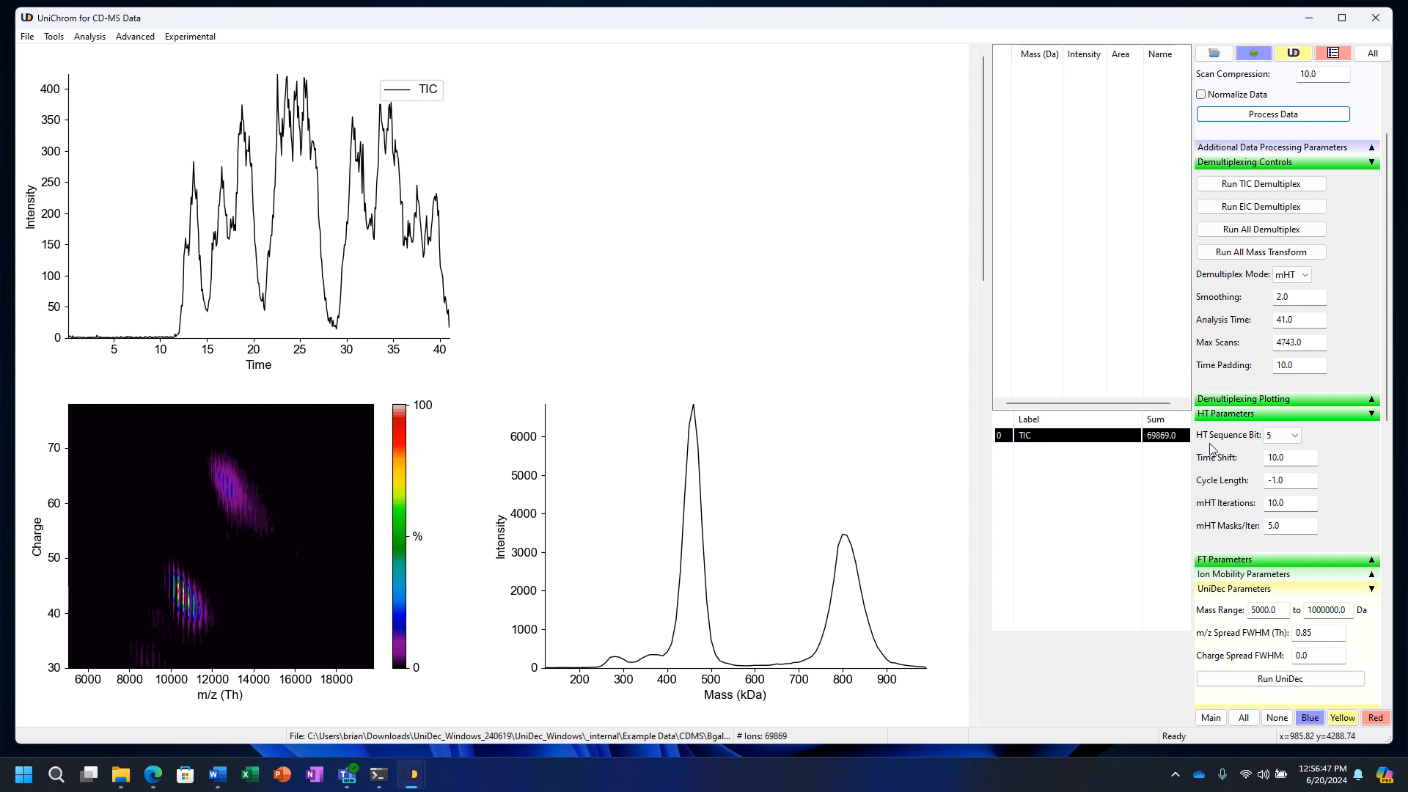
left_click(1292, 438)
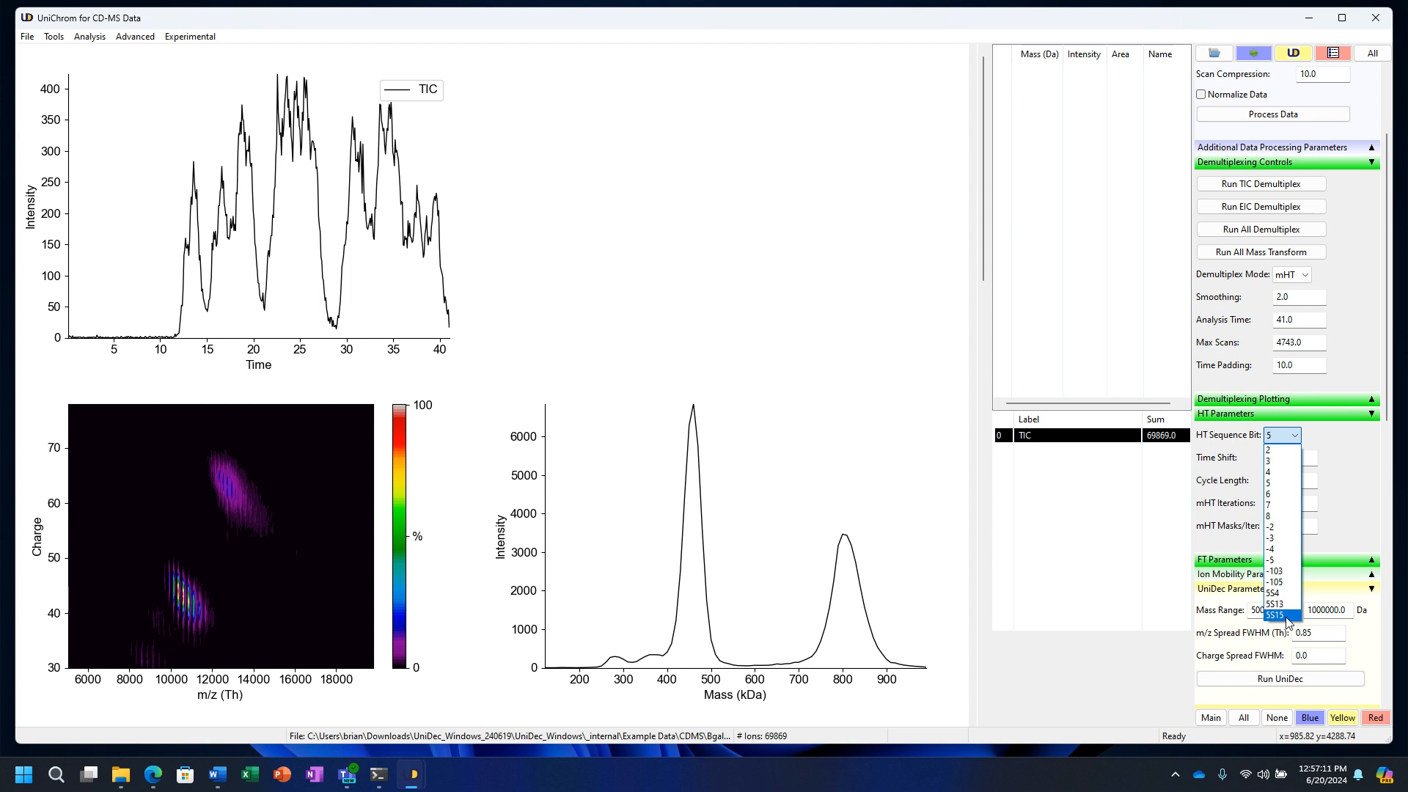
left_click(1330, 440)
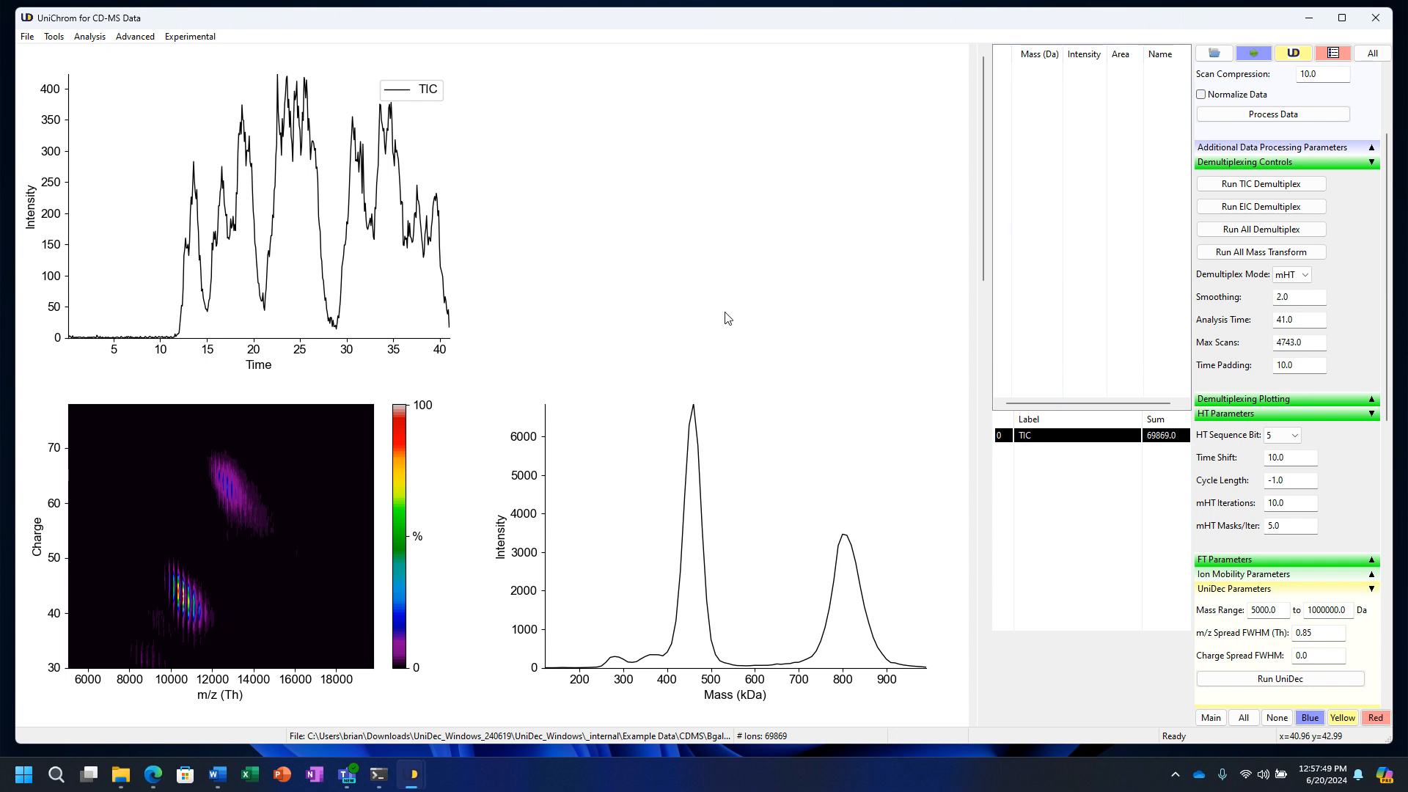
Set the demultiplex mode to HT and run demultiplexing on the TIC.
left_click(1305, 275)
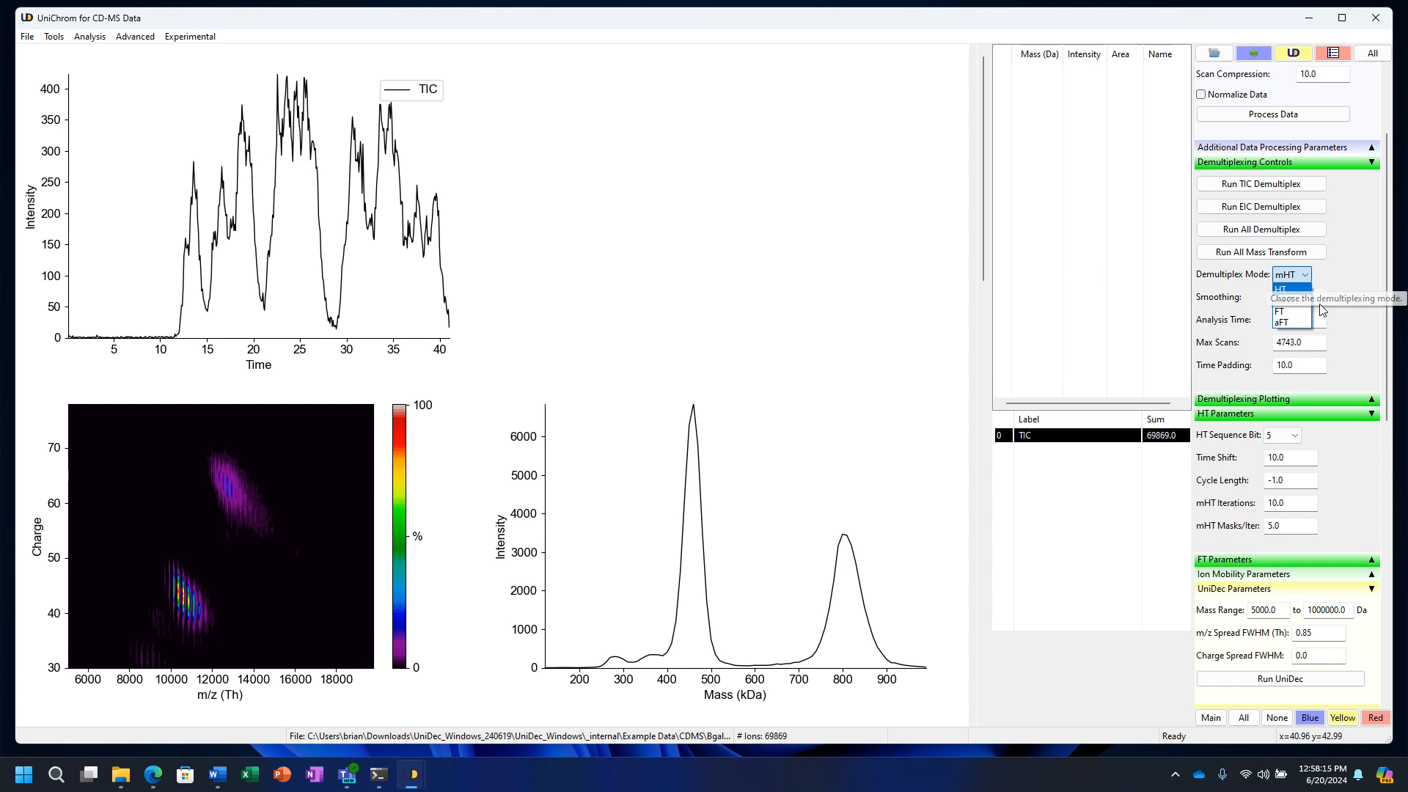
left_click(1283, 290)
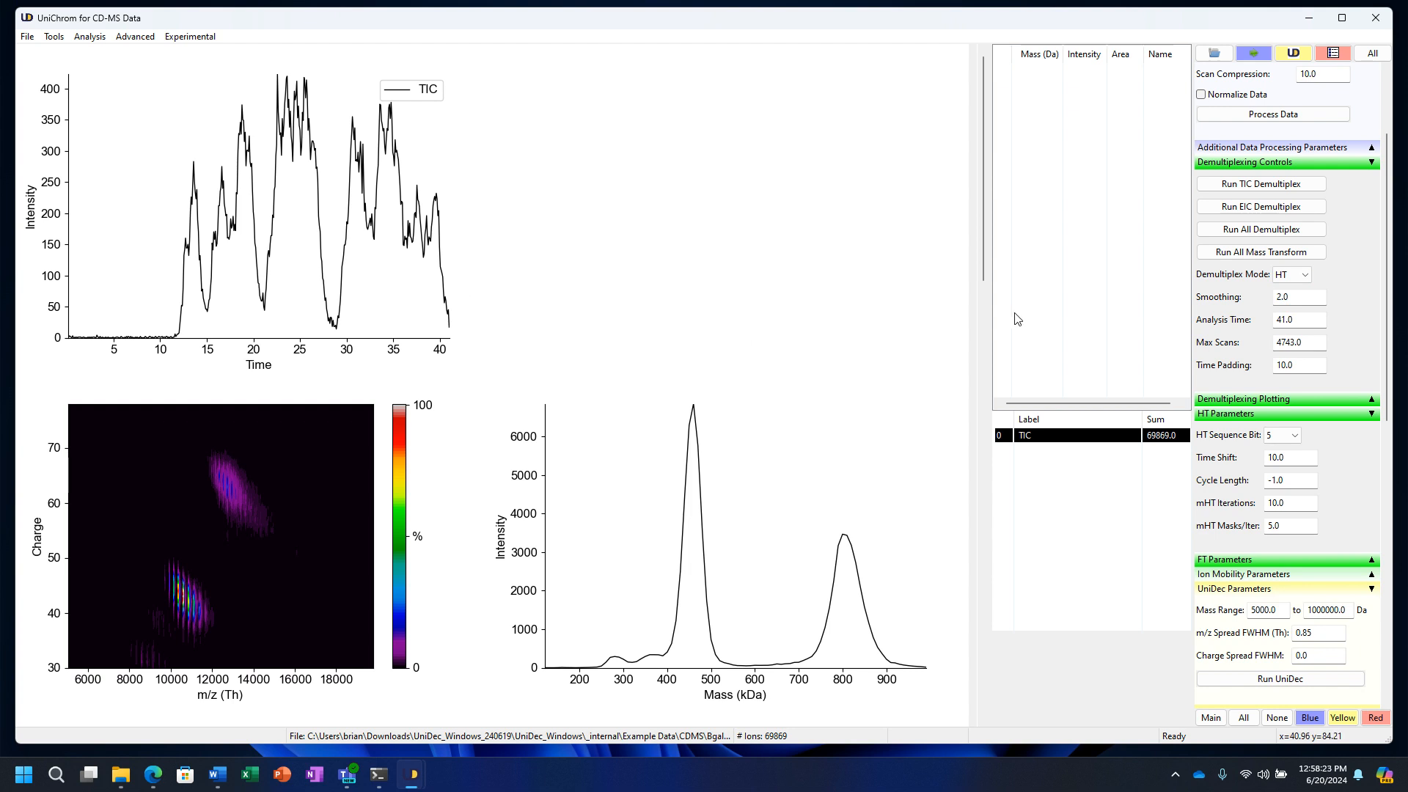
left_click(1310, 187)
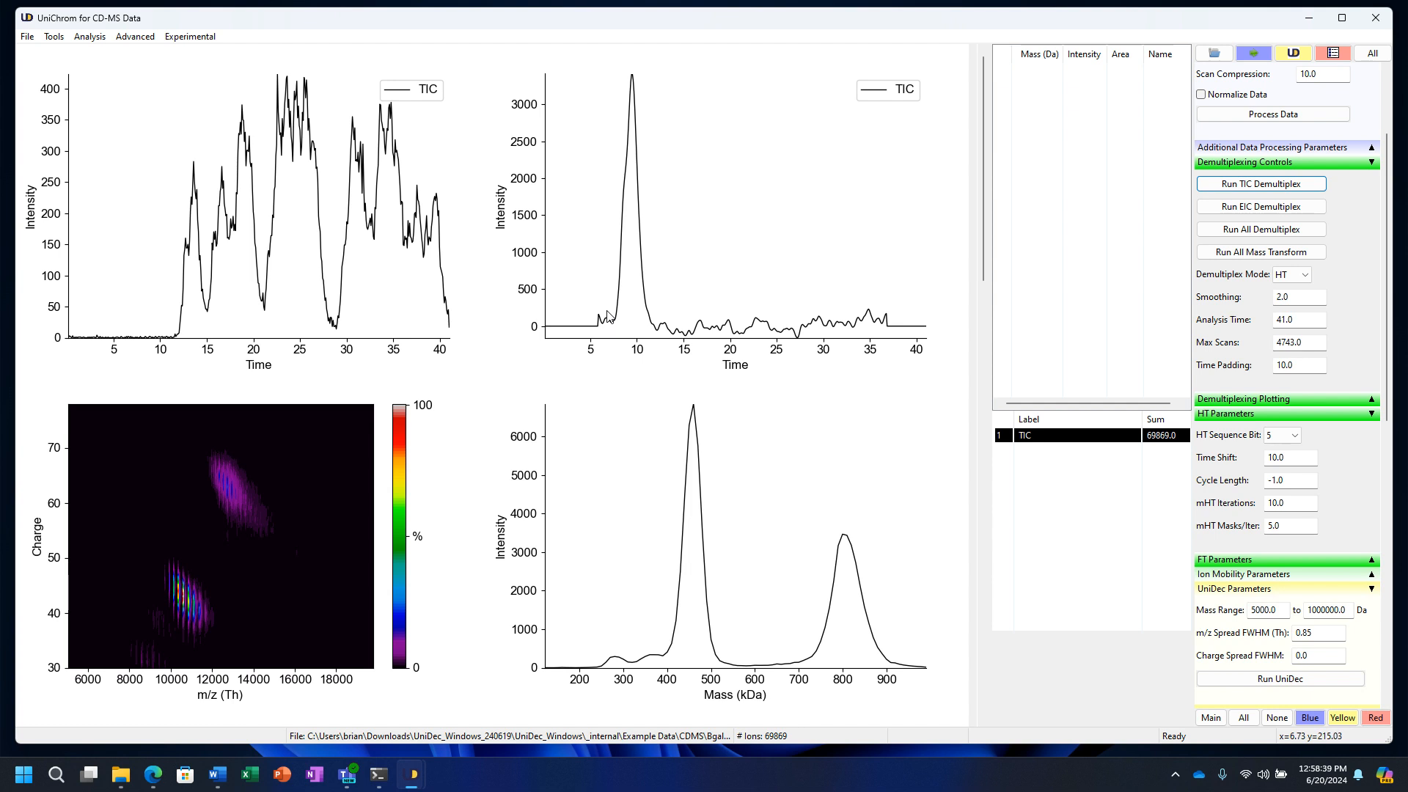
left_click_drag(608, 315, 662, 318)
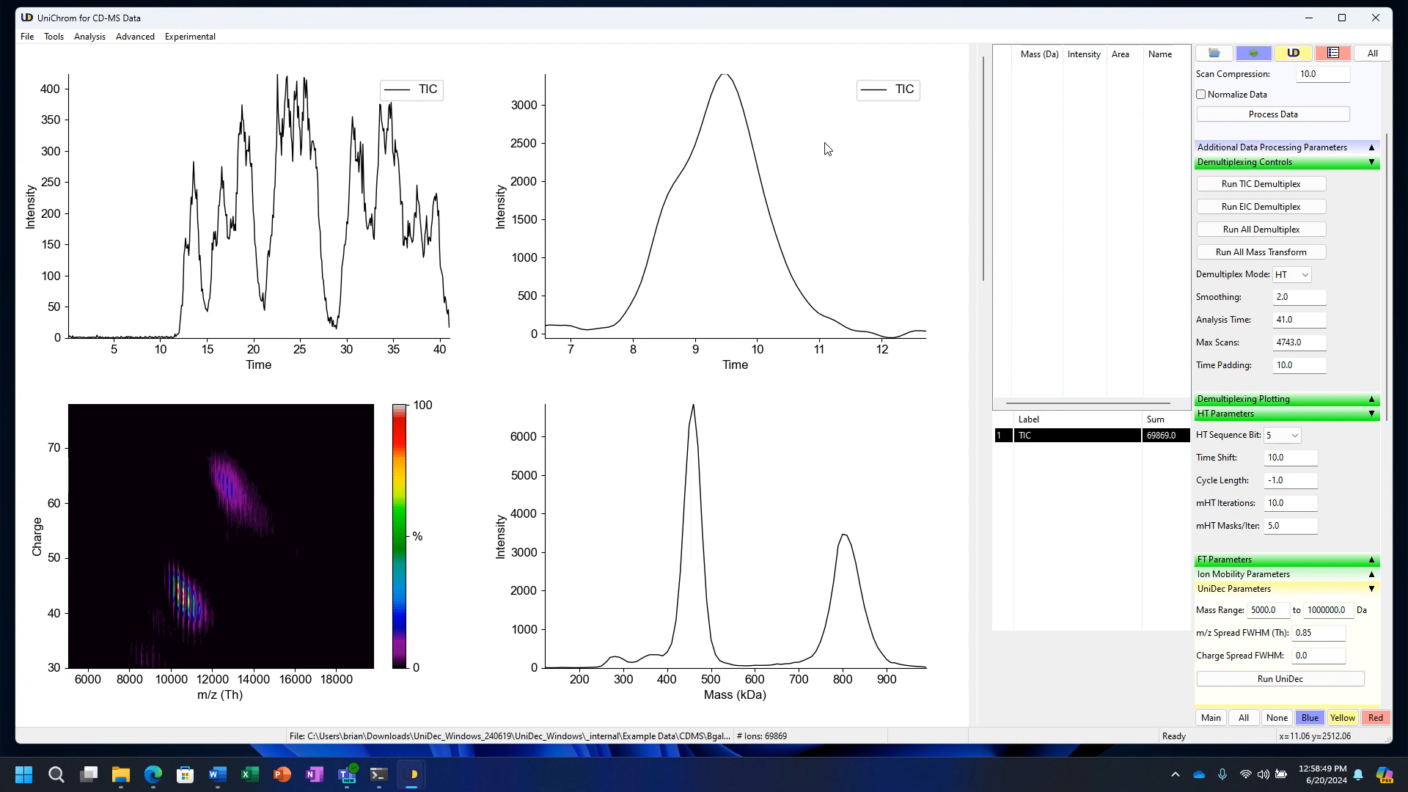
left_click(834, 208)
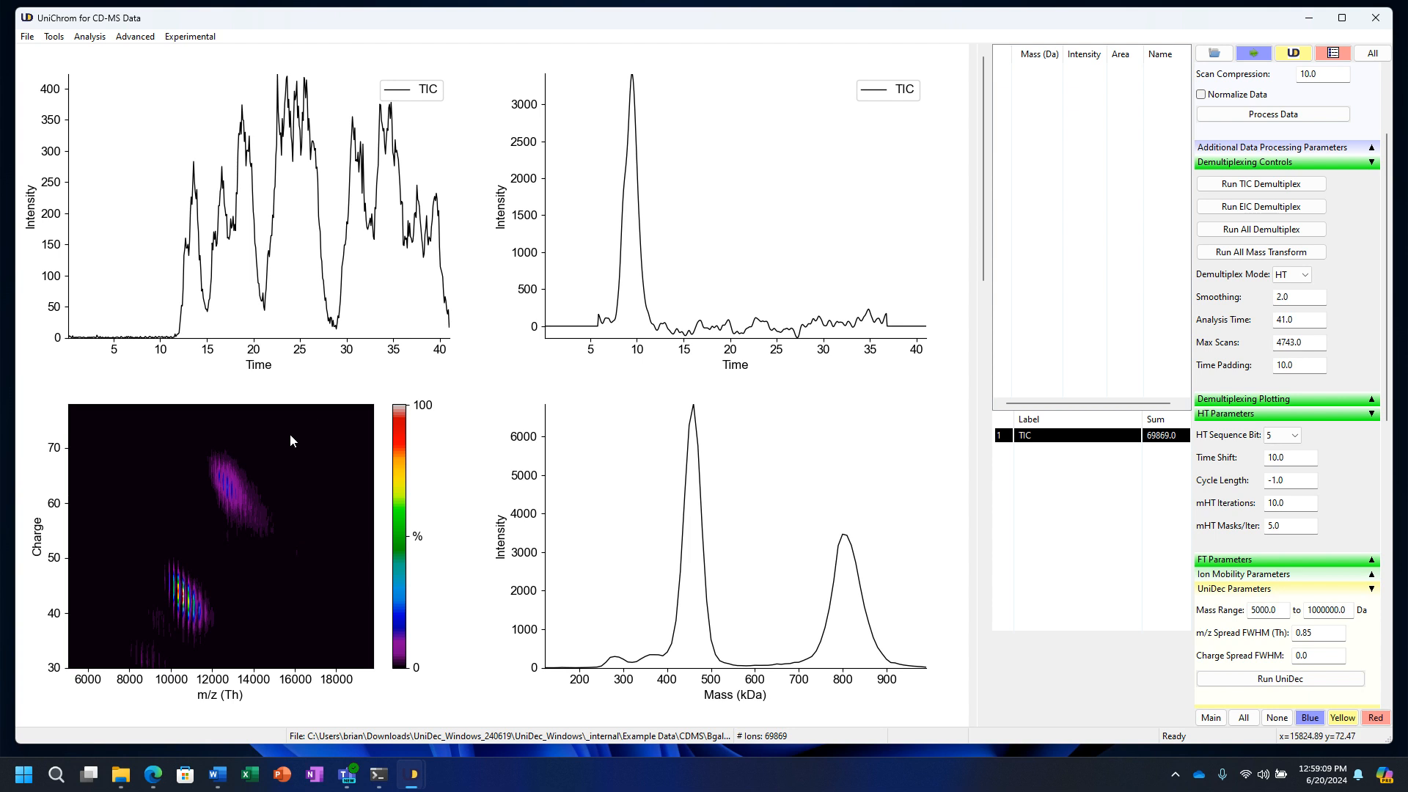
left_click_drag(198, 450, 290, 552)
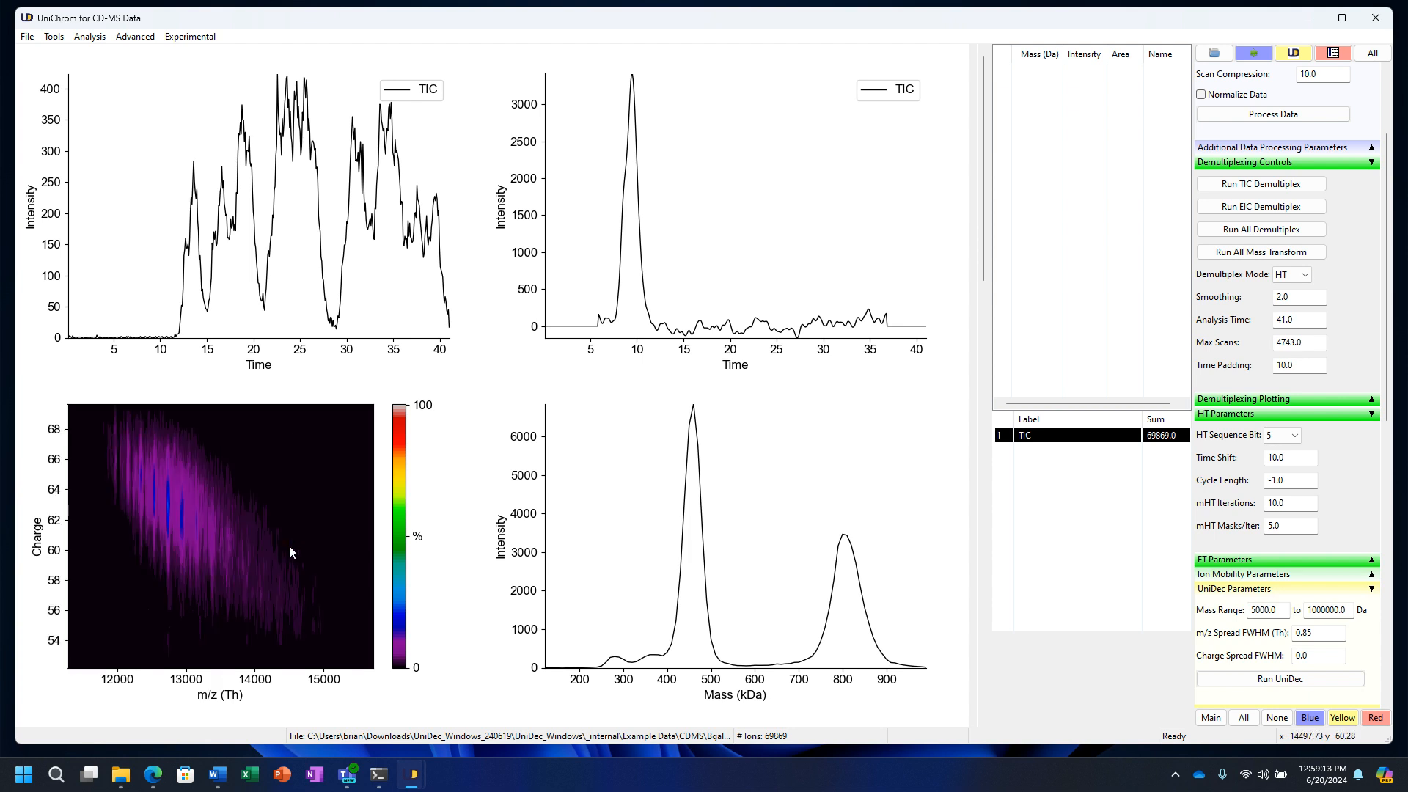
left_click(225, 519)
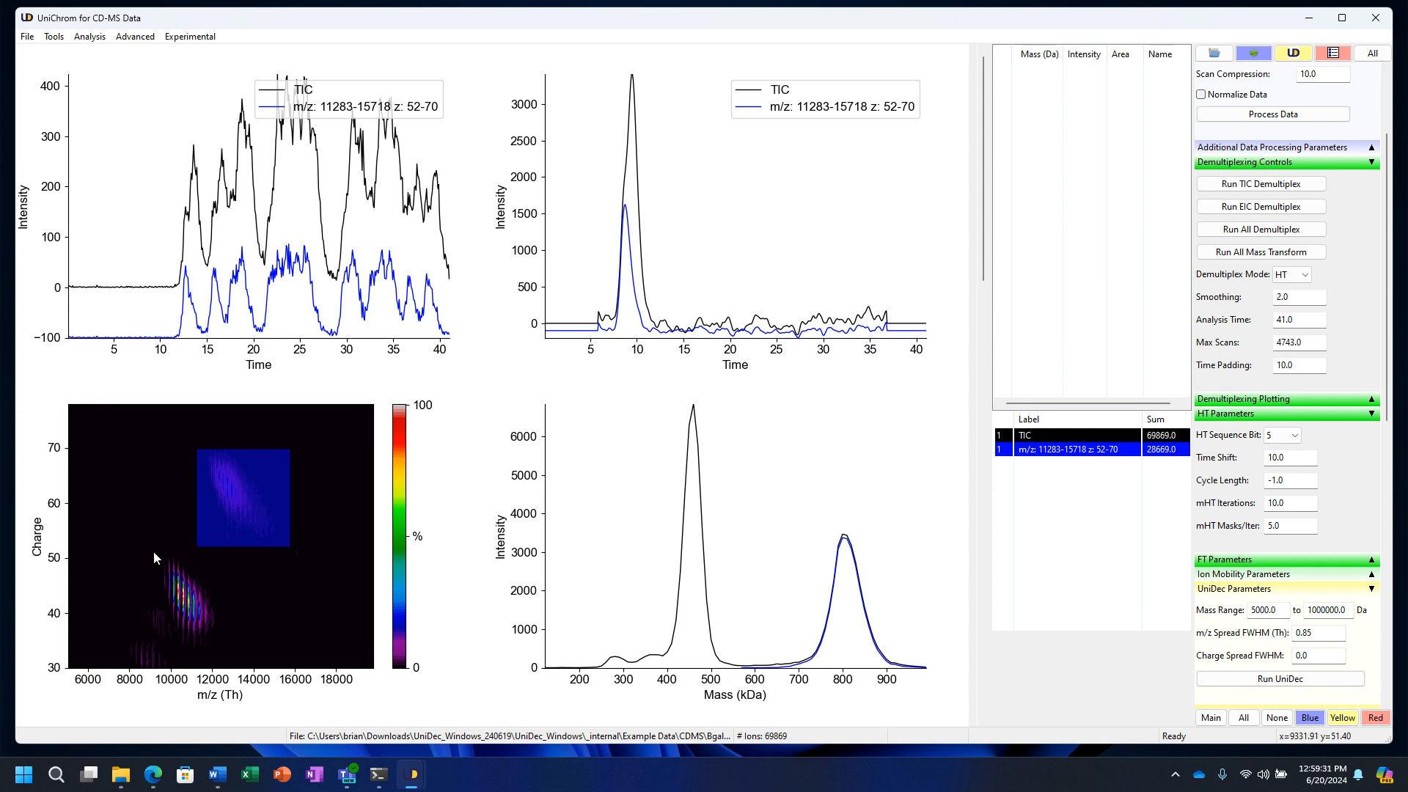
Extract a swoop-shaped ion chromatogram over the low-charge ion cluster, centred at about m/z 10574 and charge 43.
left_click_drag(182, 595, 208, 626)
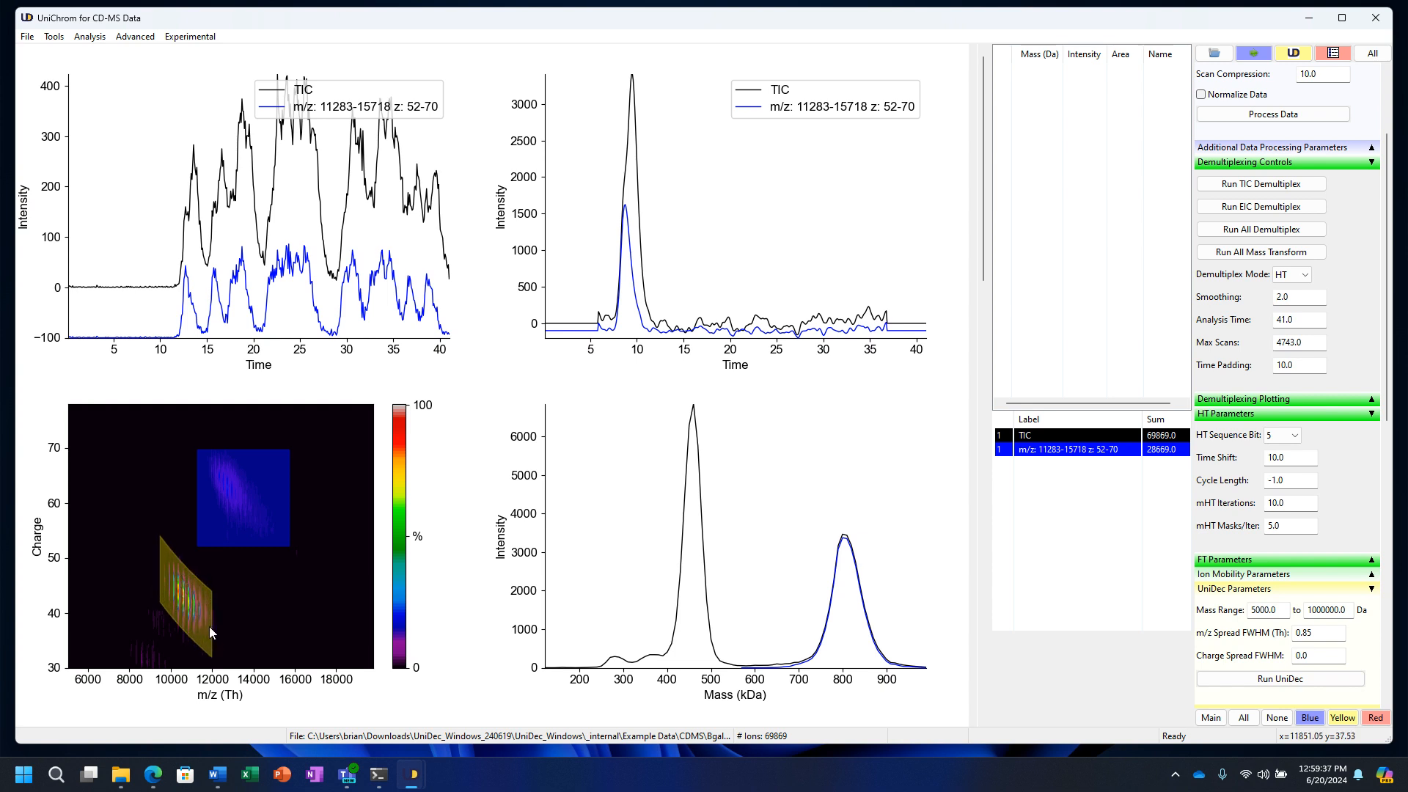
left_click(209, 626)
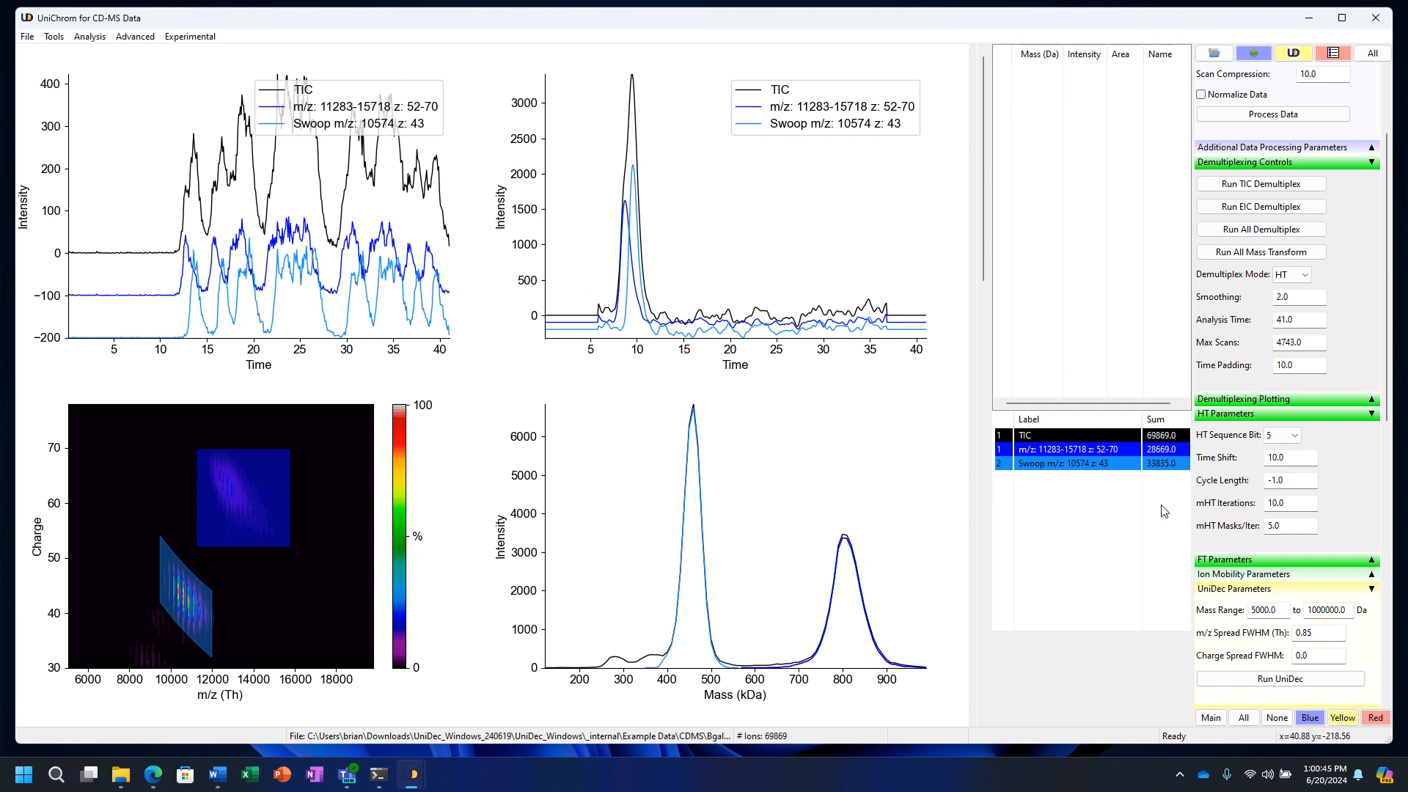
Delete the rectangular ion chromatogram and extract a swoop over the high-charge cluster instead, centred at about m/z 12986 and charge 62.
left_click(1094, 450)
right_click(1094, 450)
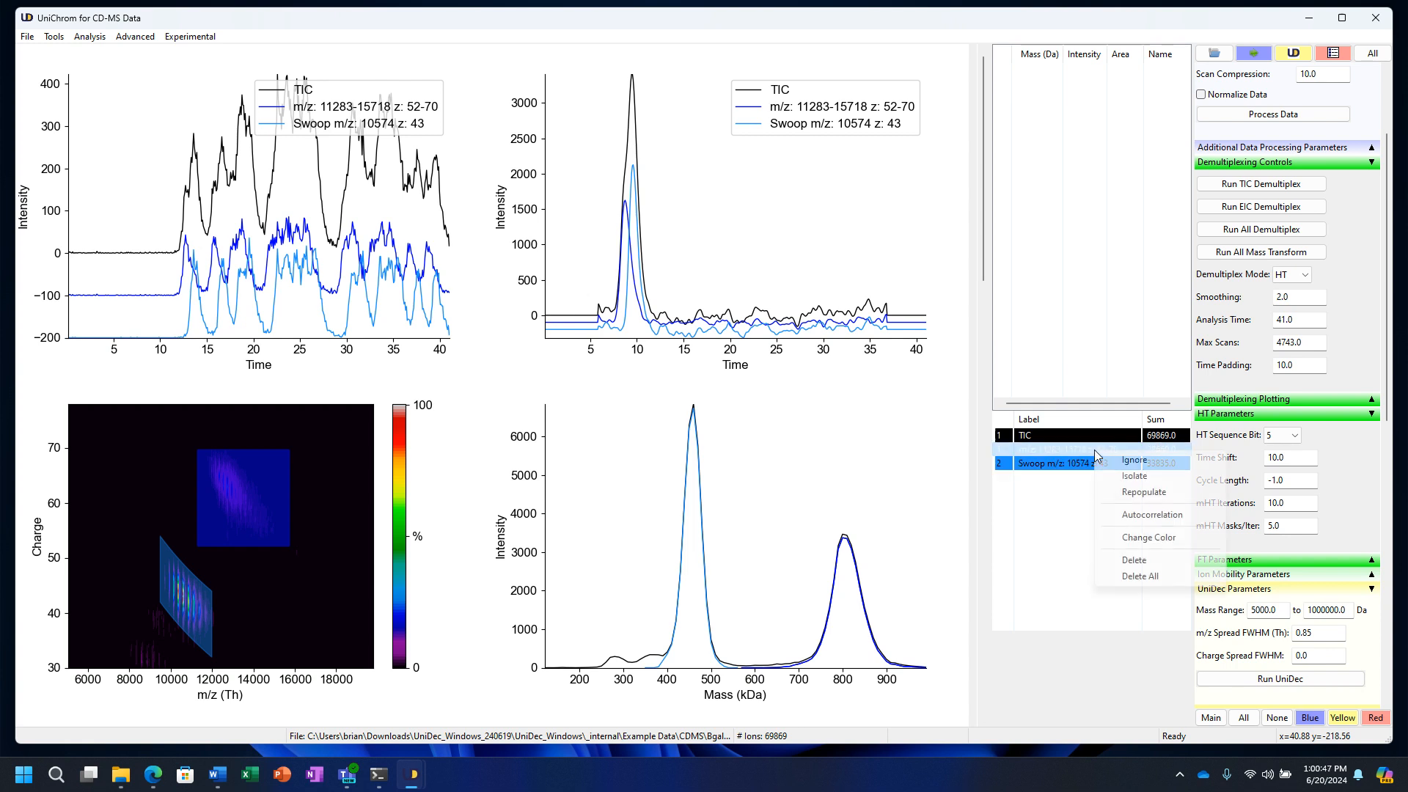
left_click(1133, 561)
left_click_drag(235, 490, 270, 516)
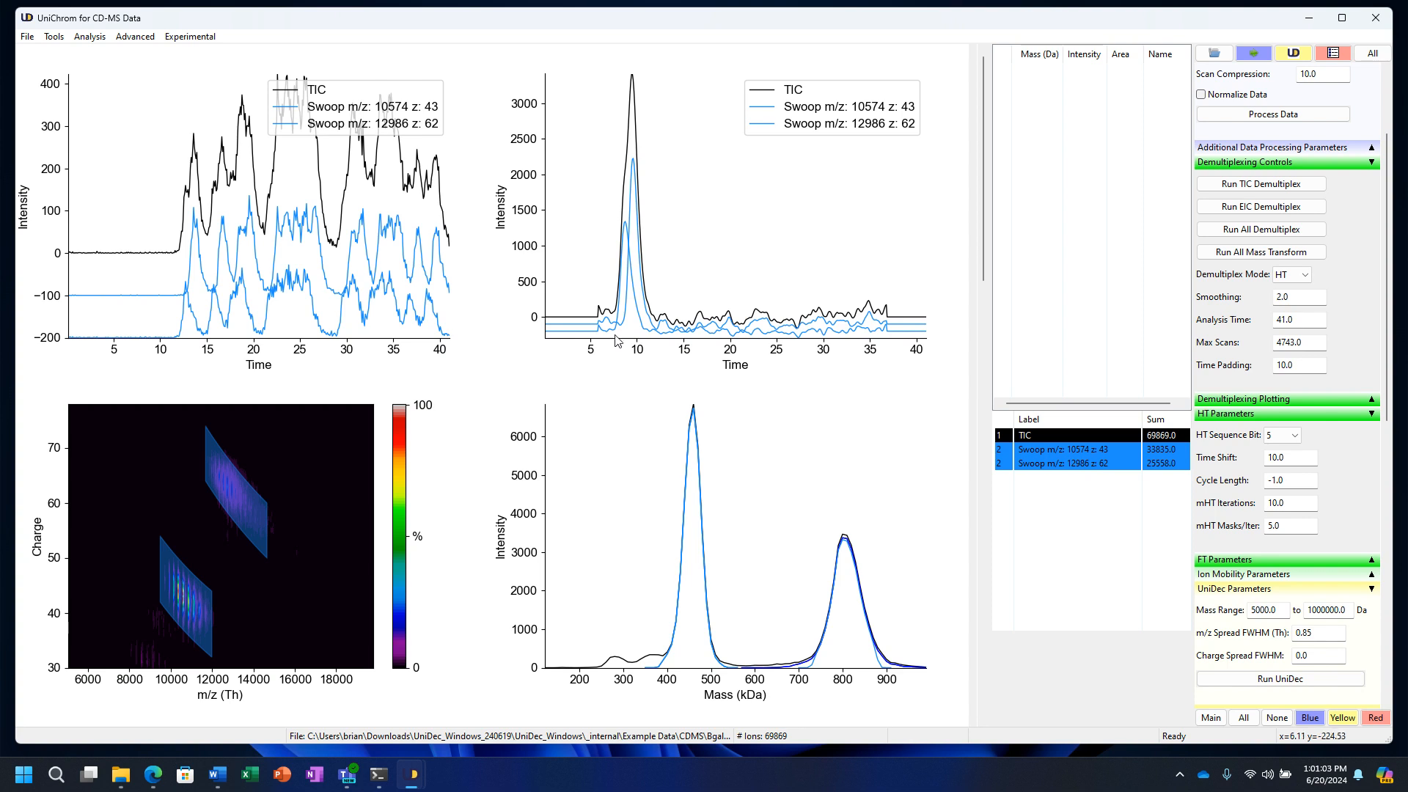
Examine the available peaks color maps in the additional plotting parameters and the peak selection settings.
scroll(1358, 484, "down", 3)
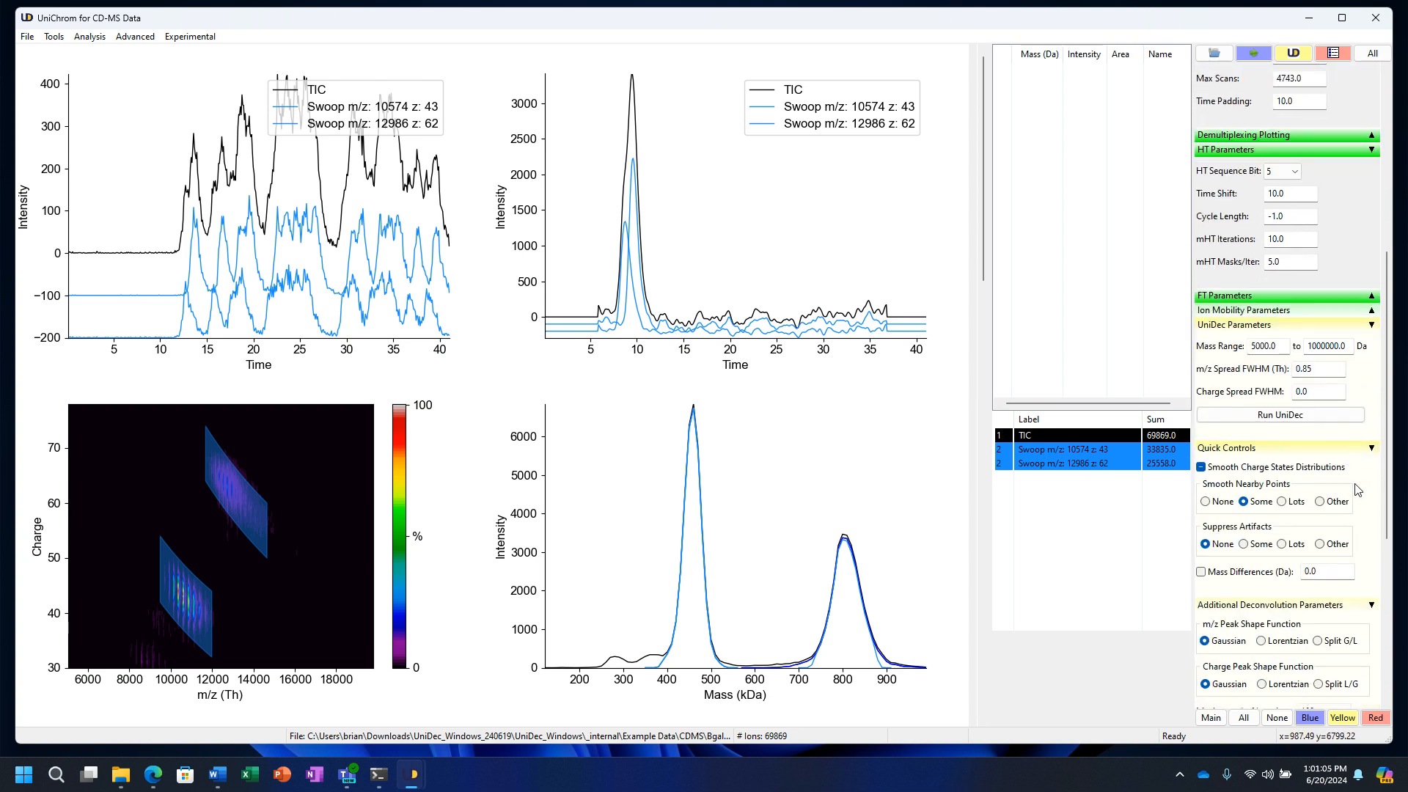
scroll(1360, 489, "down", 1)
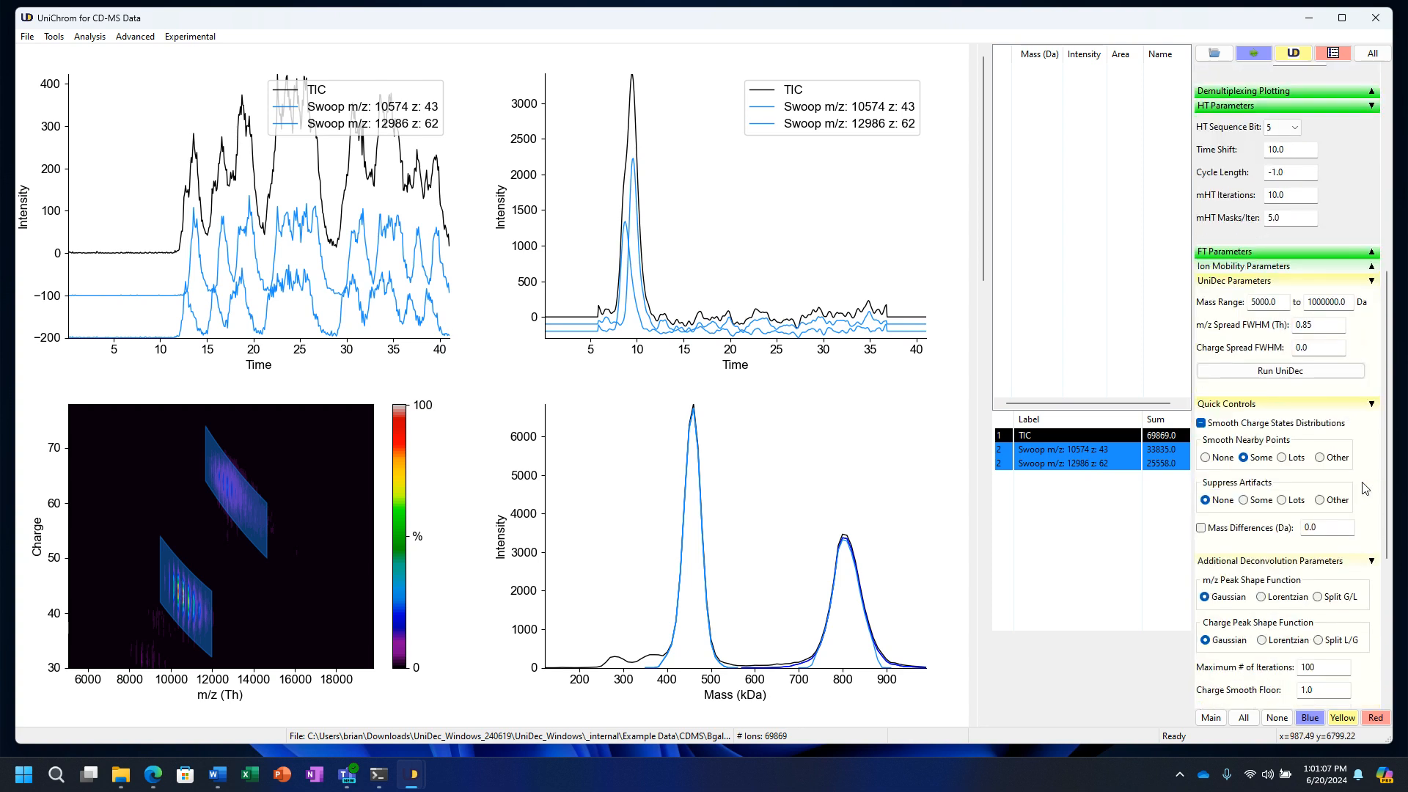
scroll(1364, 487, "down", 4)
left_click(1370, 569)
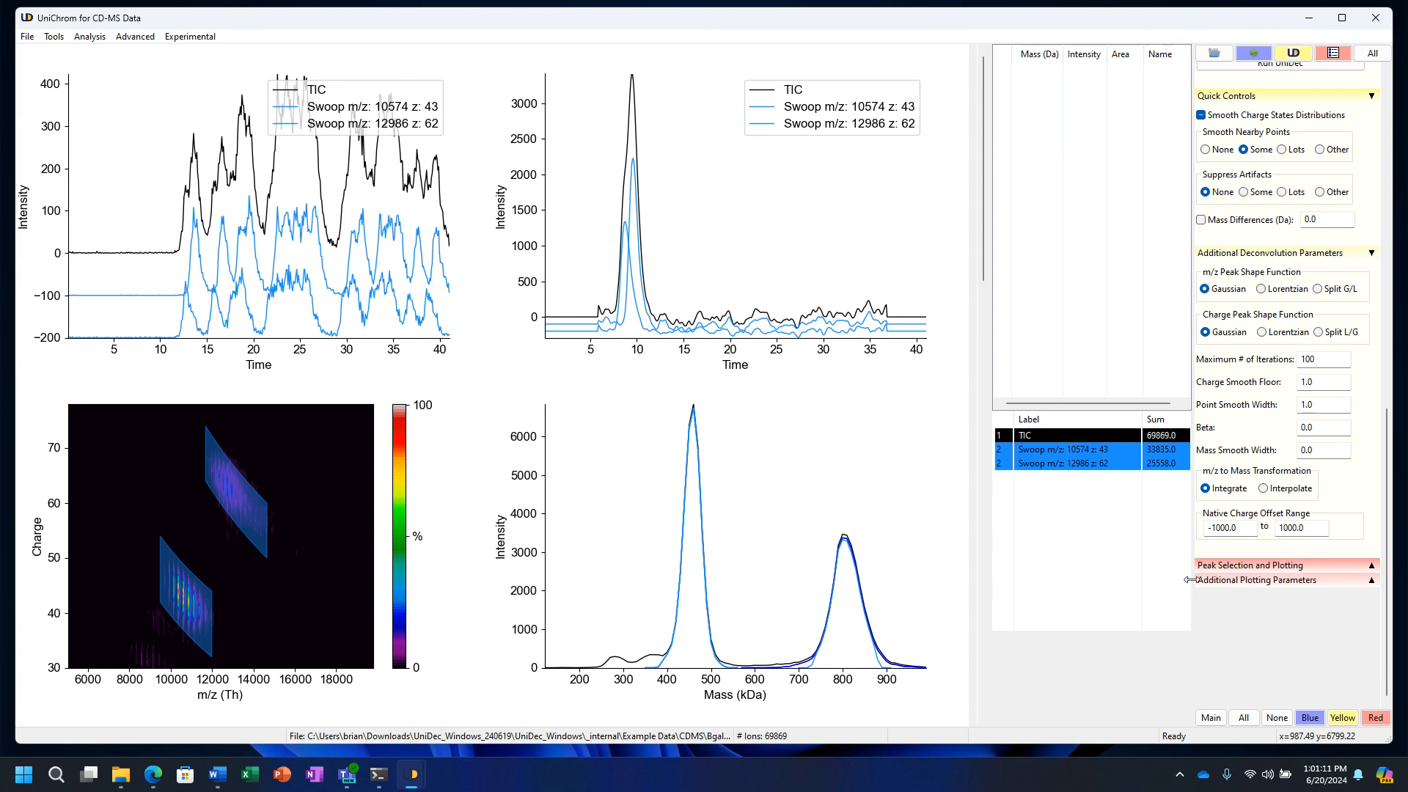
left_click(1372, 583)
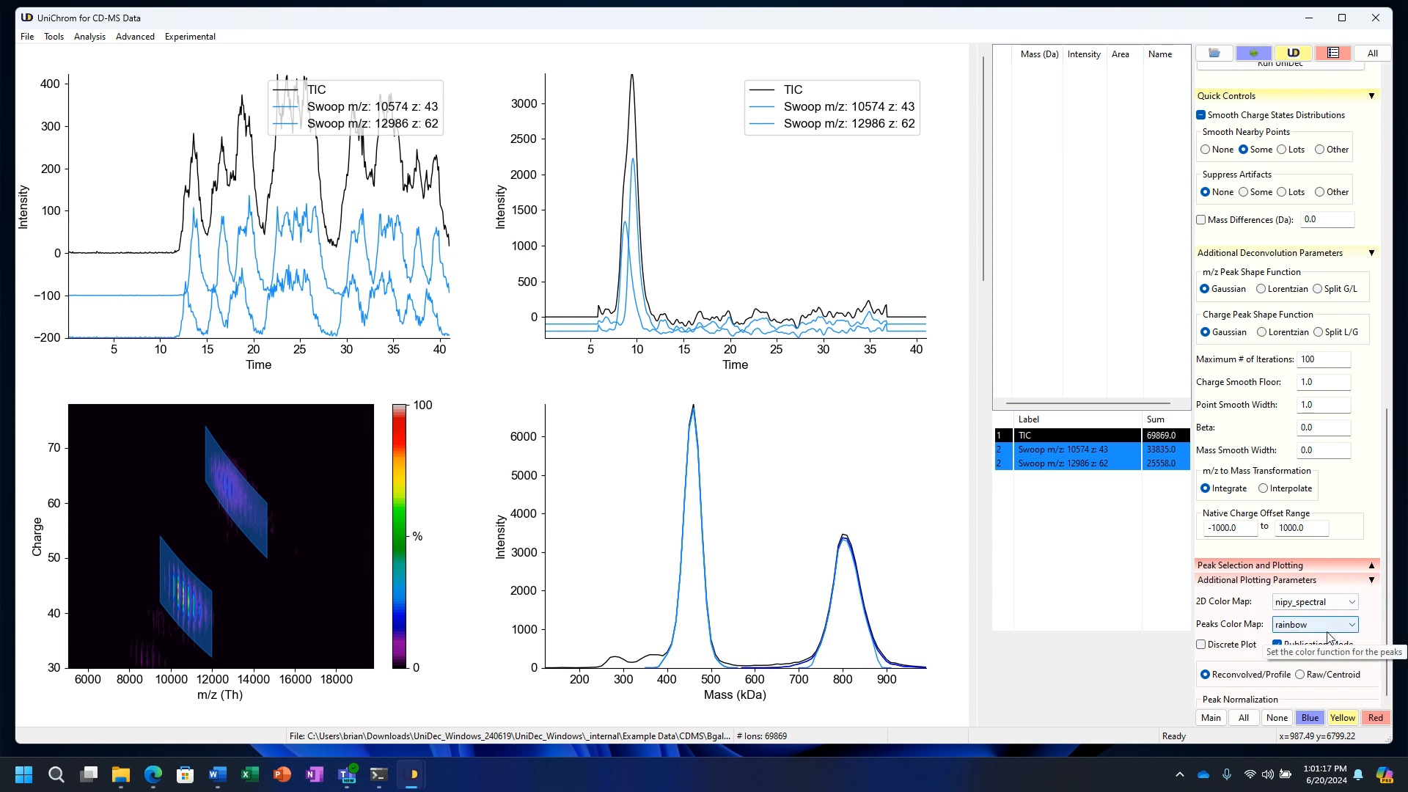
left_click(1357, 626)
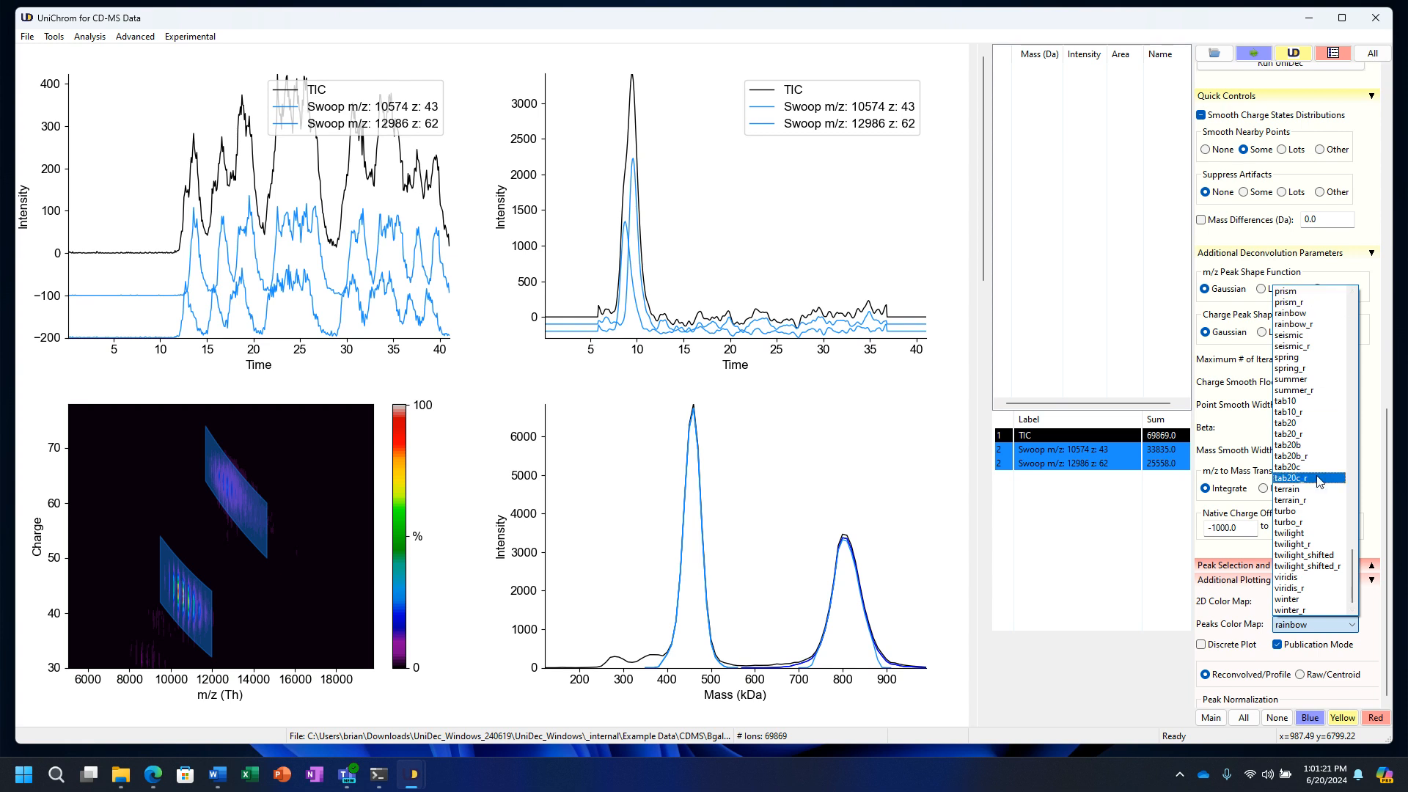
left_click(1379, 601)
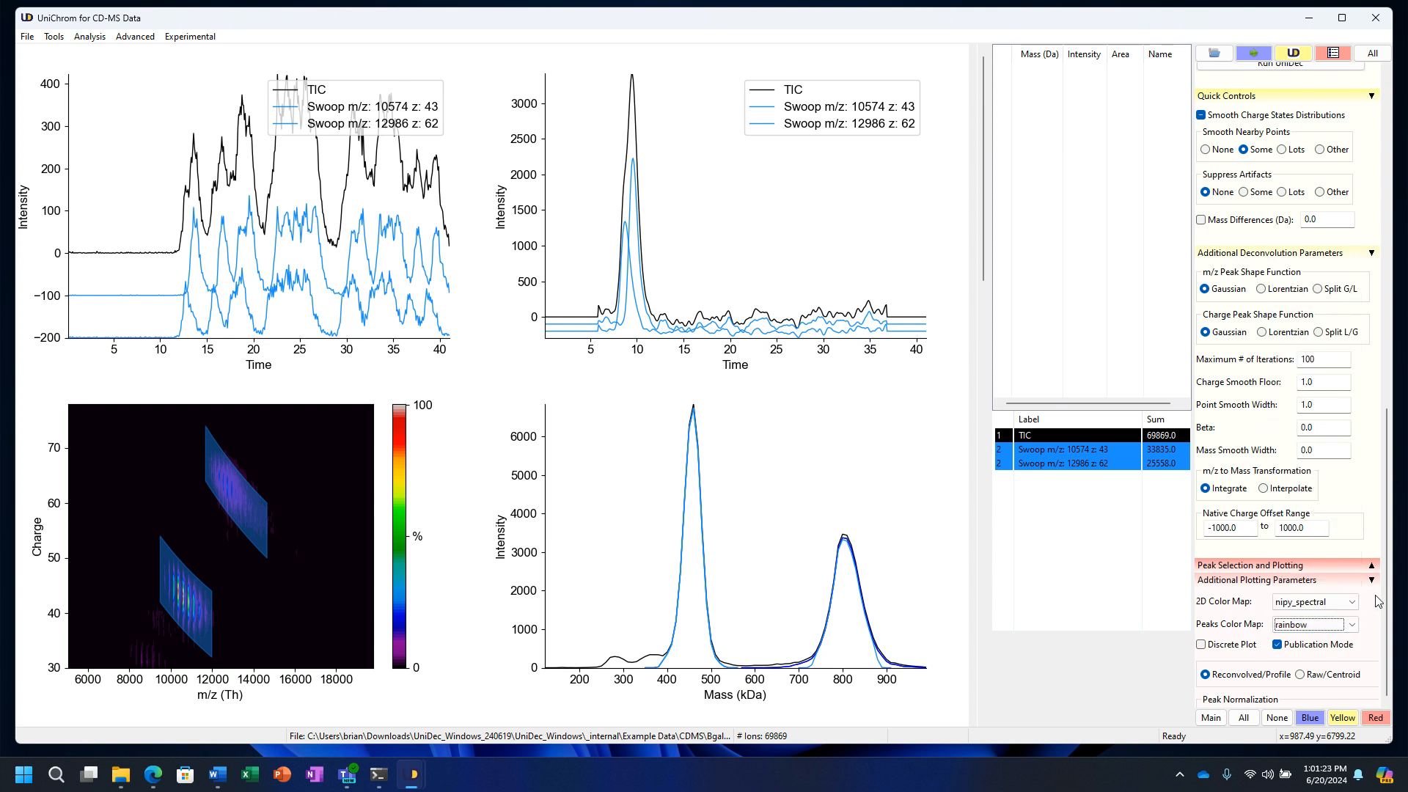
left_click(1372, 580)
left_click(1372, 566)
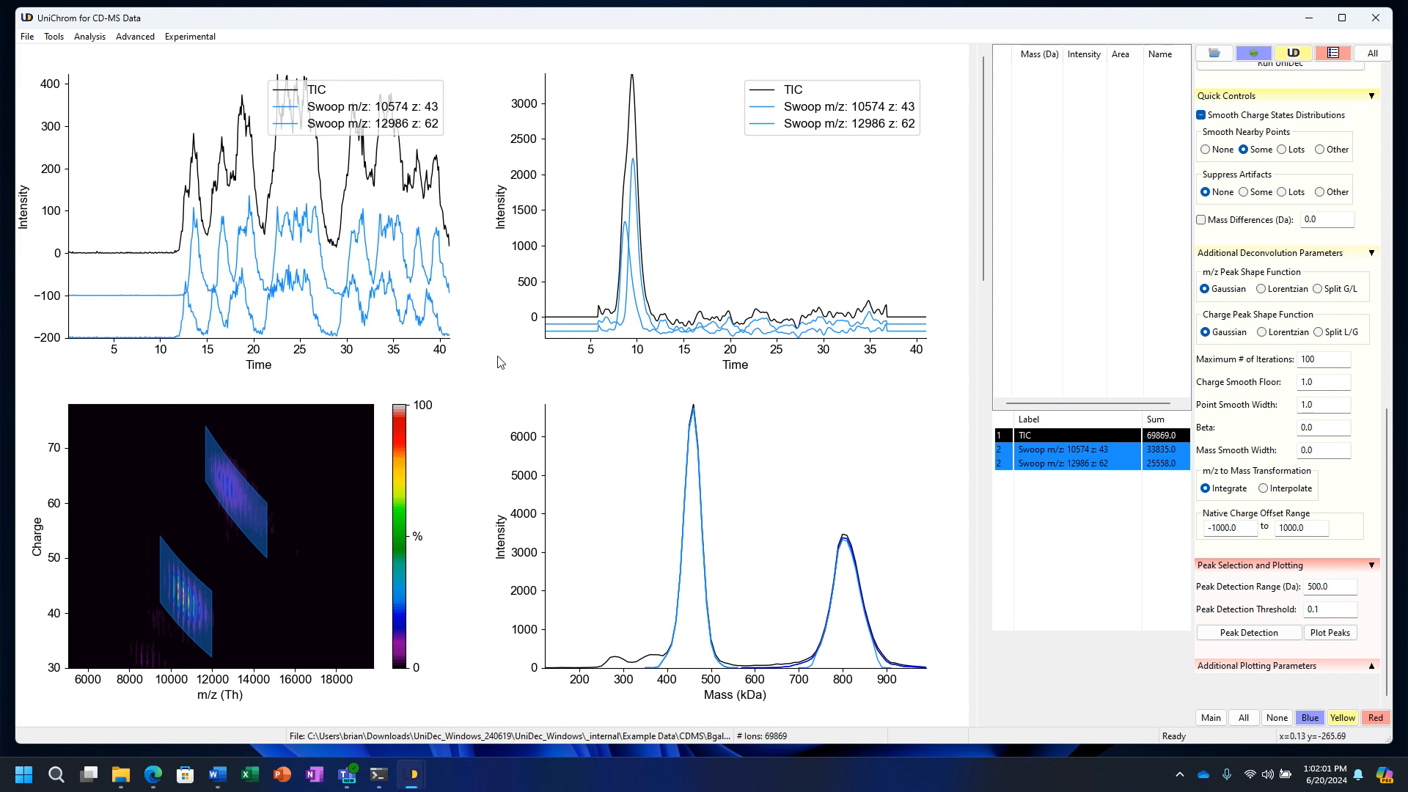
Set the demultiplex mode to mHT and run demultiplexing on the TIC and the extracted ion chromatograms.
left_click_drag(1383, 531, 1393, 271)
left_click(1308, 259)
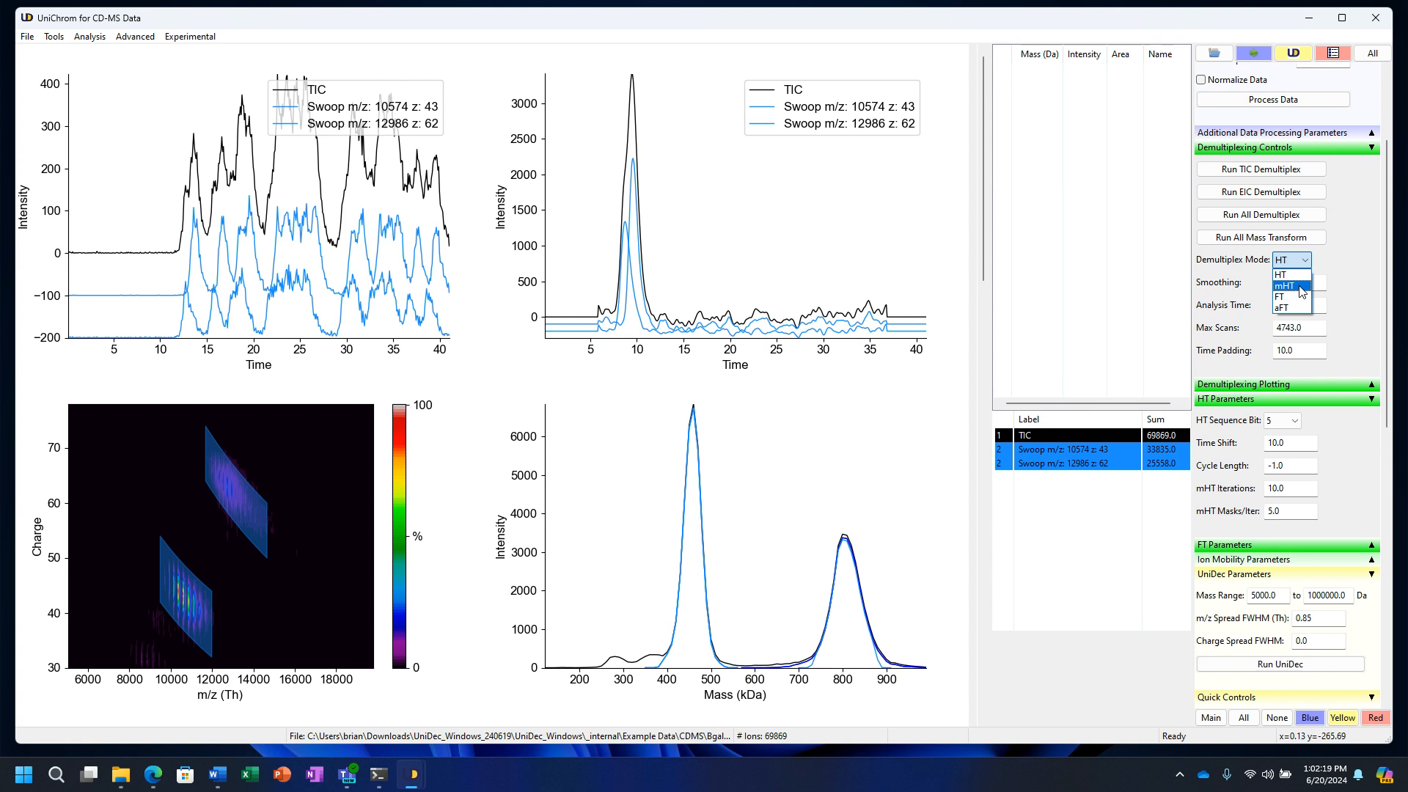
left_click(1299, 286)
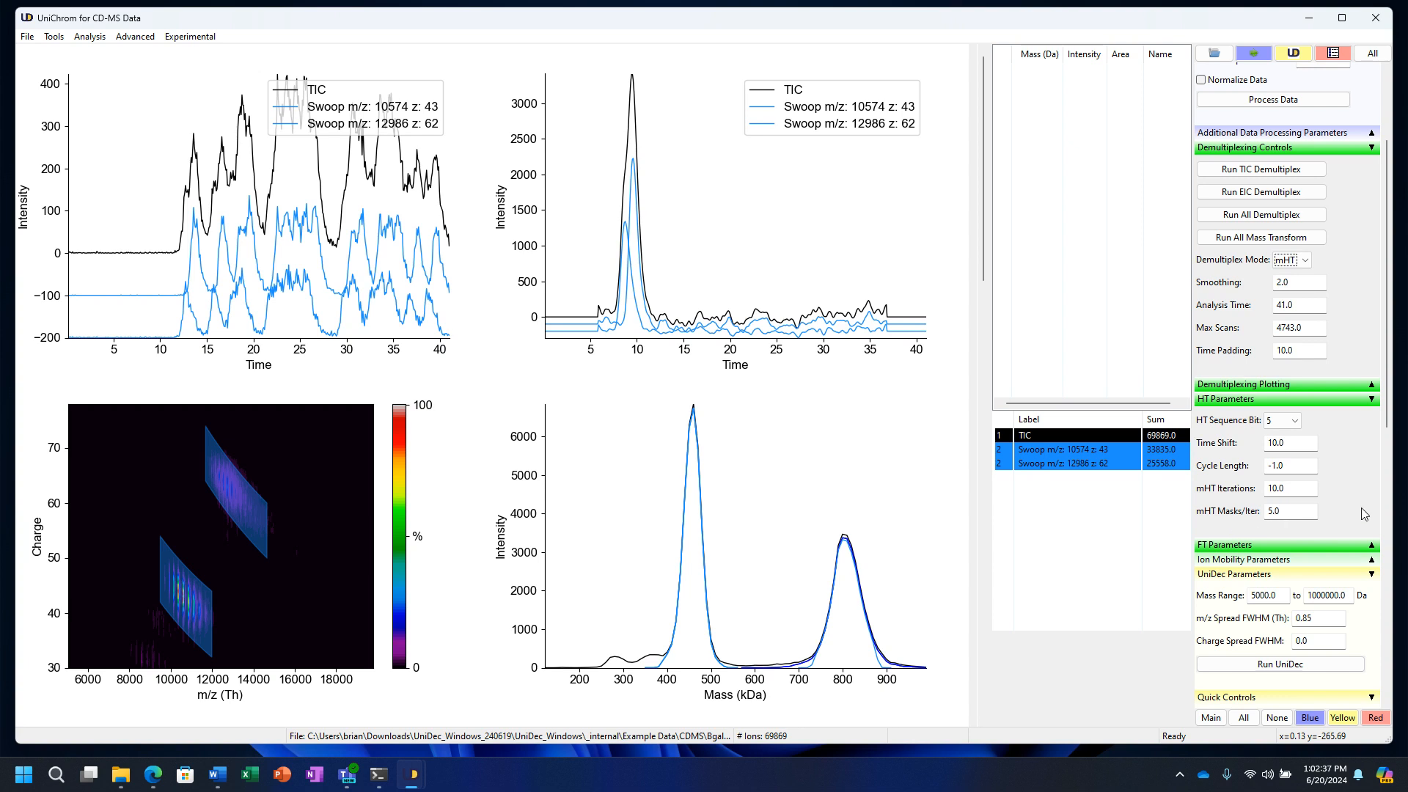
left_click(1221, 174)
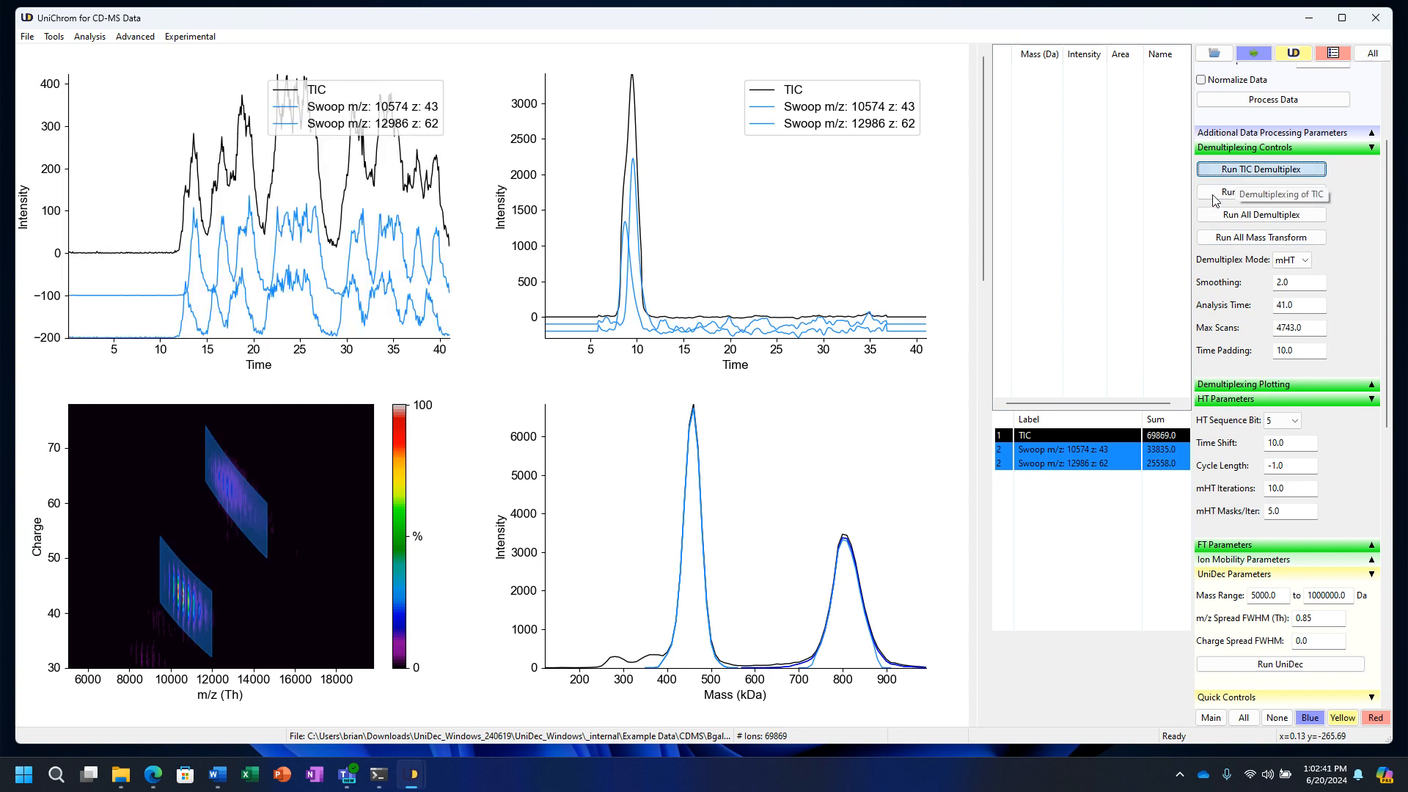
left_click(1222, 192)
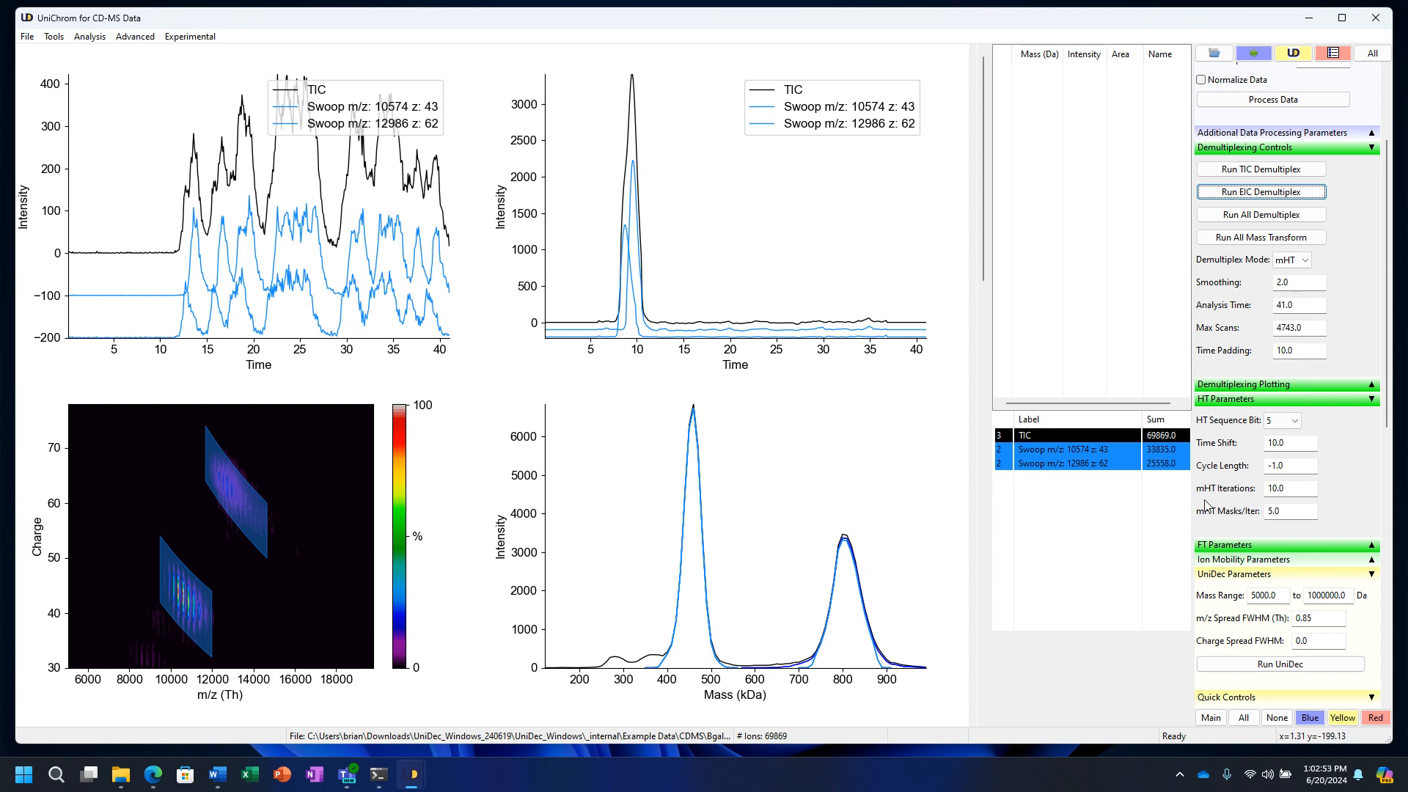
Set the mHT iterations to 100 and rerun demultiplexing on the TIC and the extracted ion chromatograms.
left_click(1274, 488)
type("0")
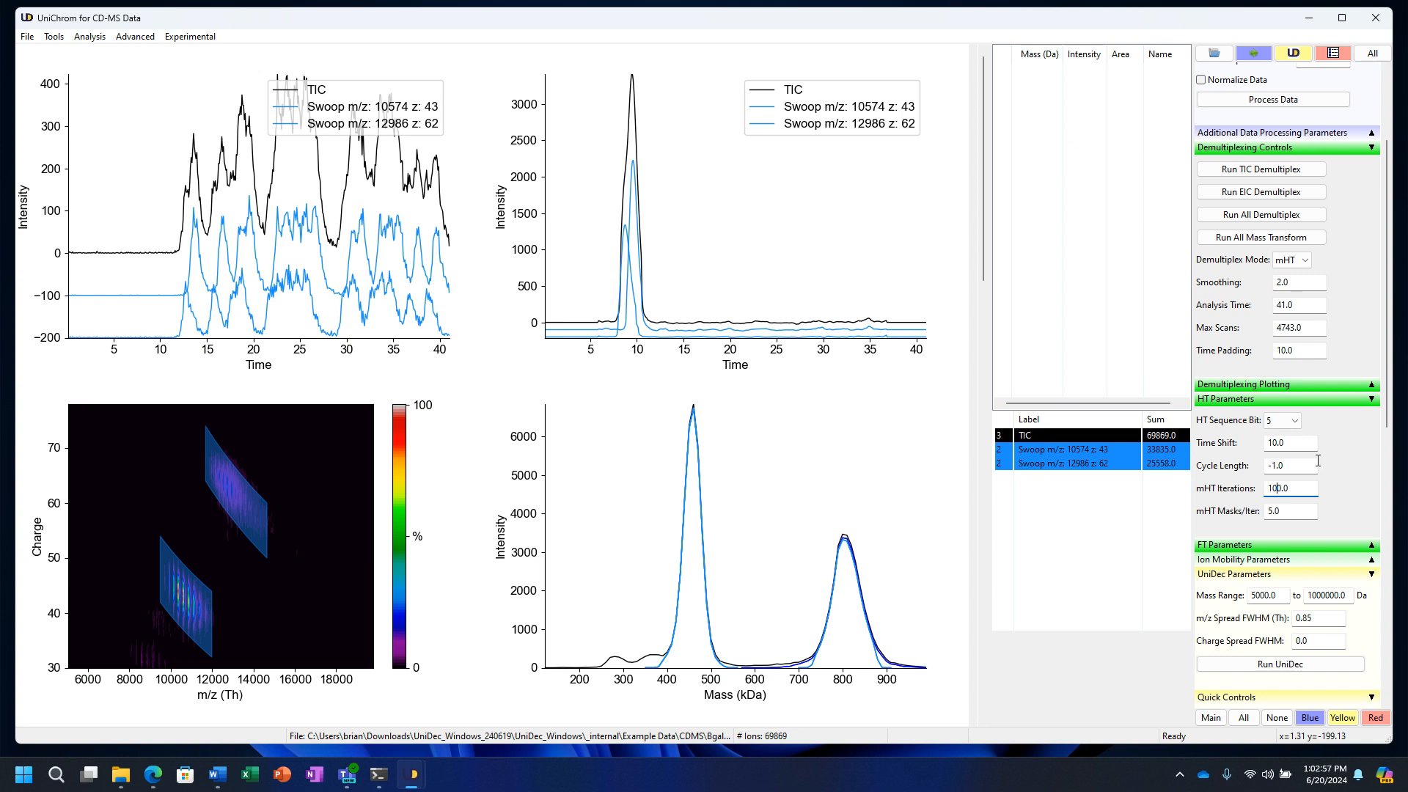
left_click(1290, 171)
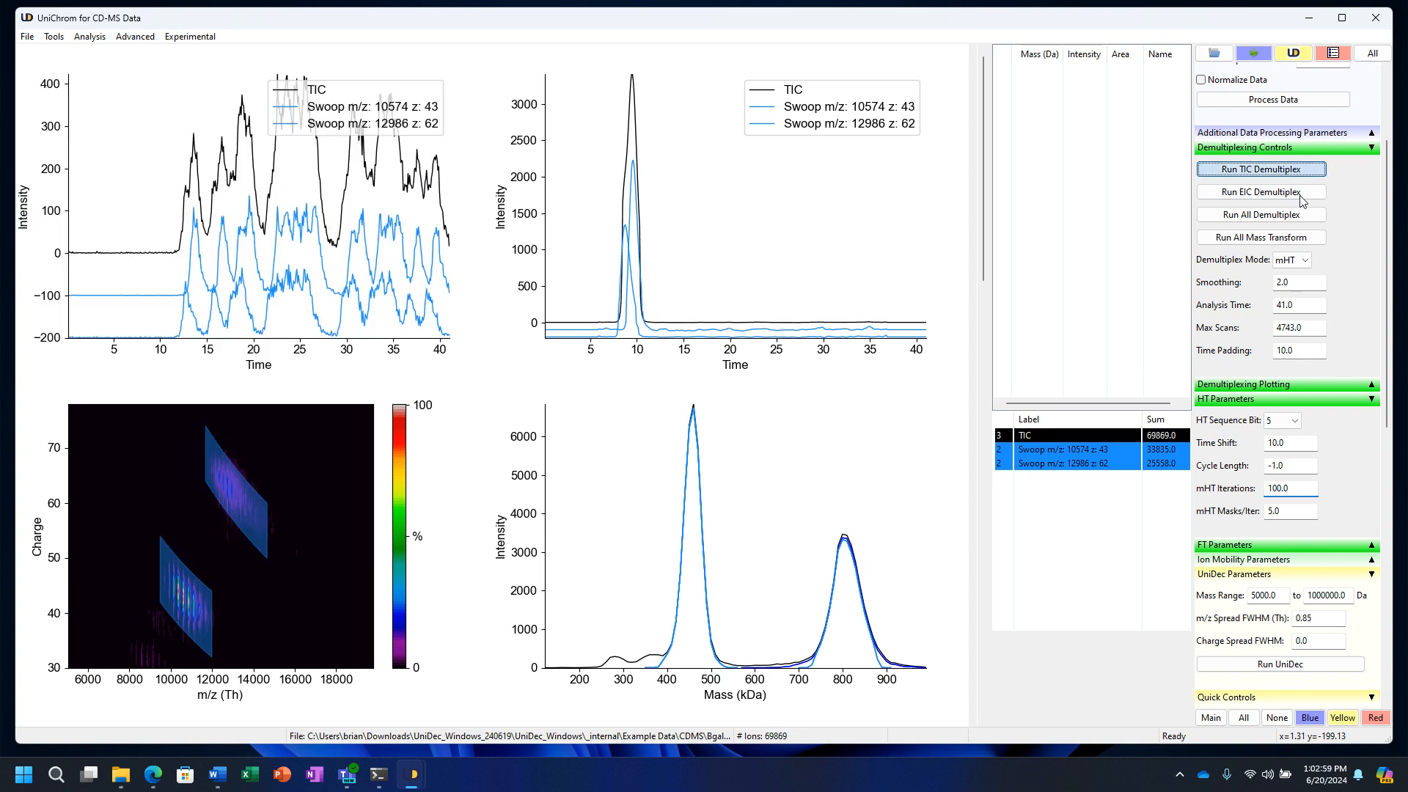
left_click(1300, 193)
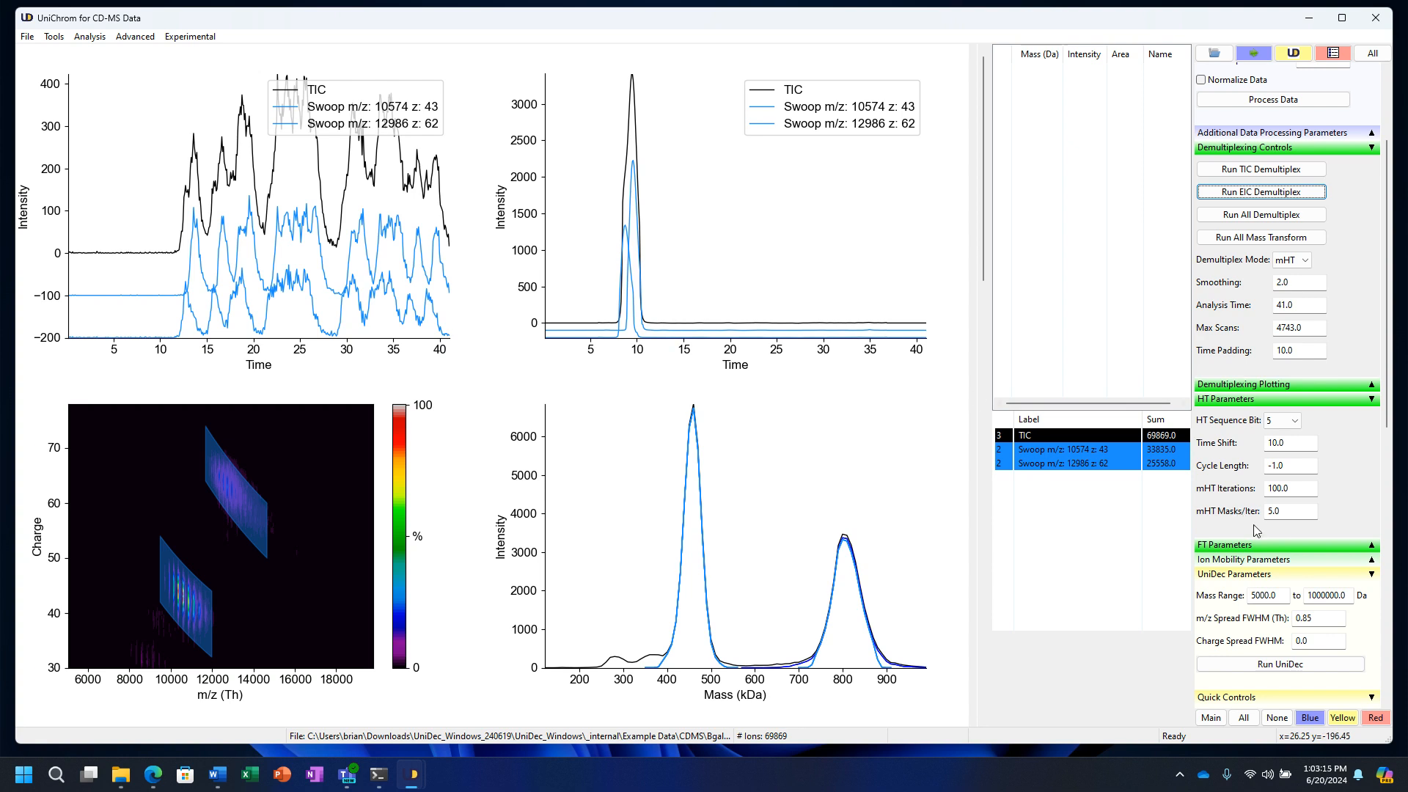
Set the mHT iterations back to 10 and rerun the TIC and EIC demultiplexing.
left_click(1275, 489)
key("BackSpace")
left_click(1265, 172)
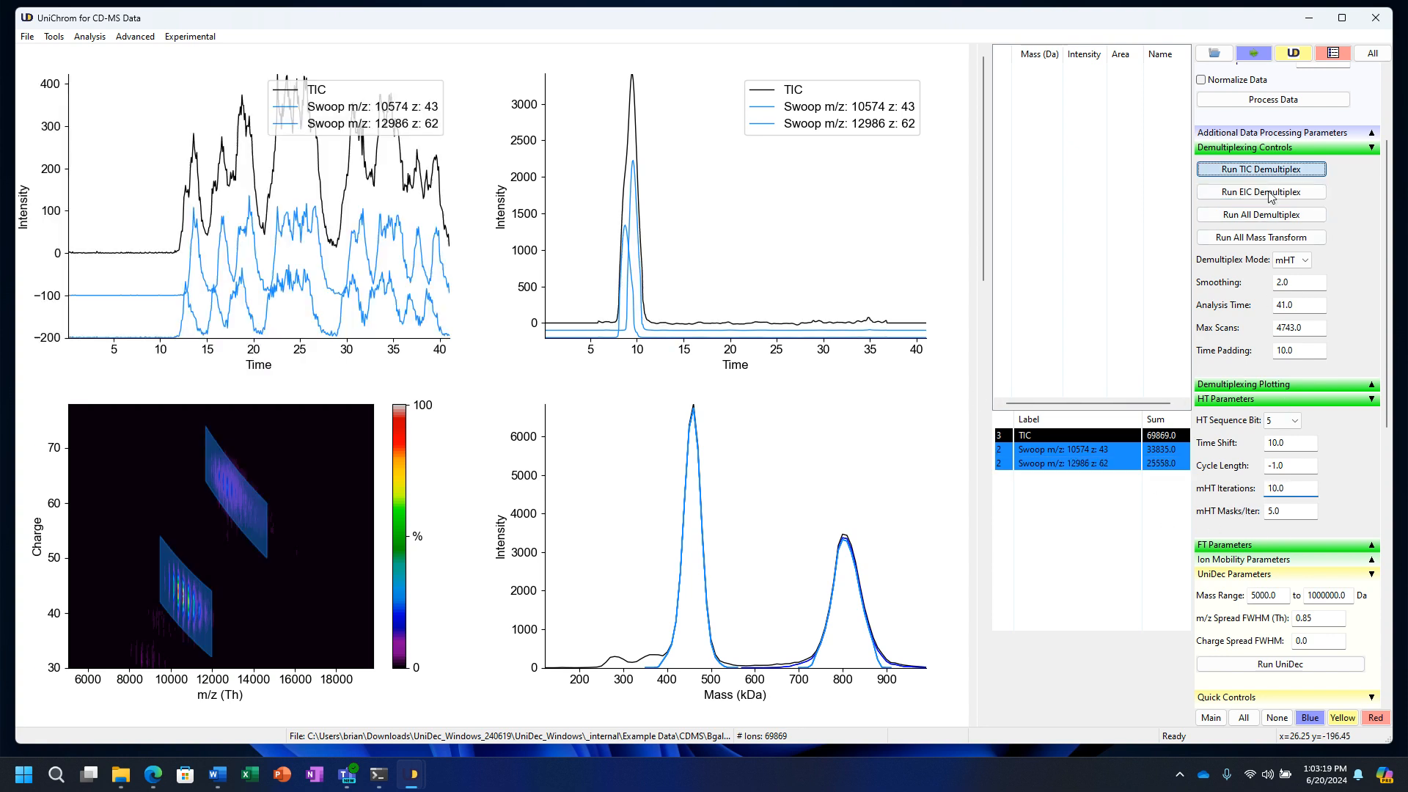
left_click(1268, 192)
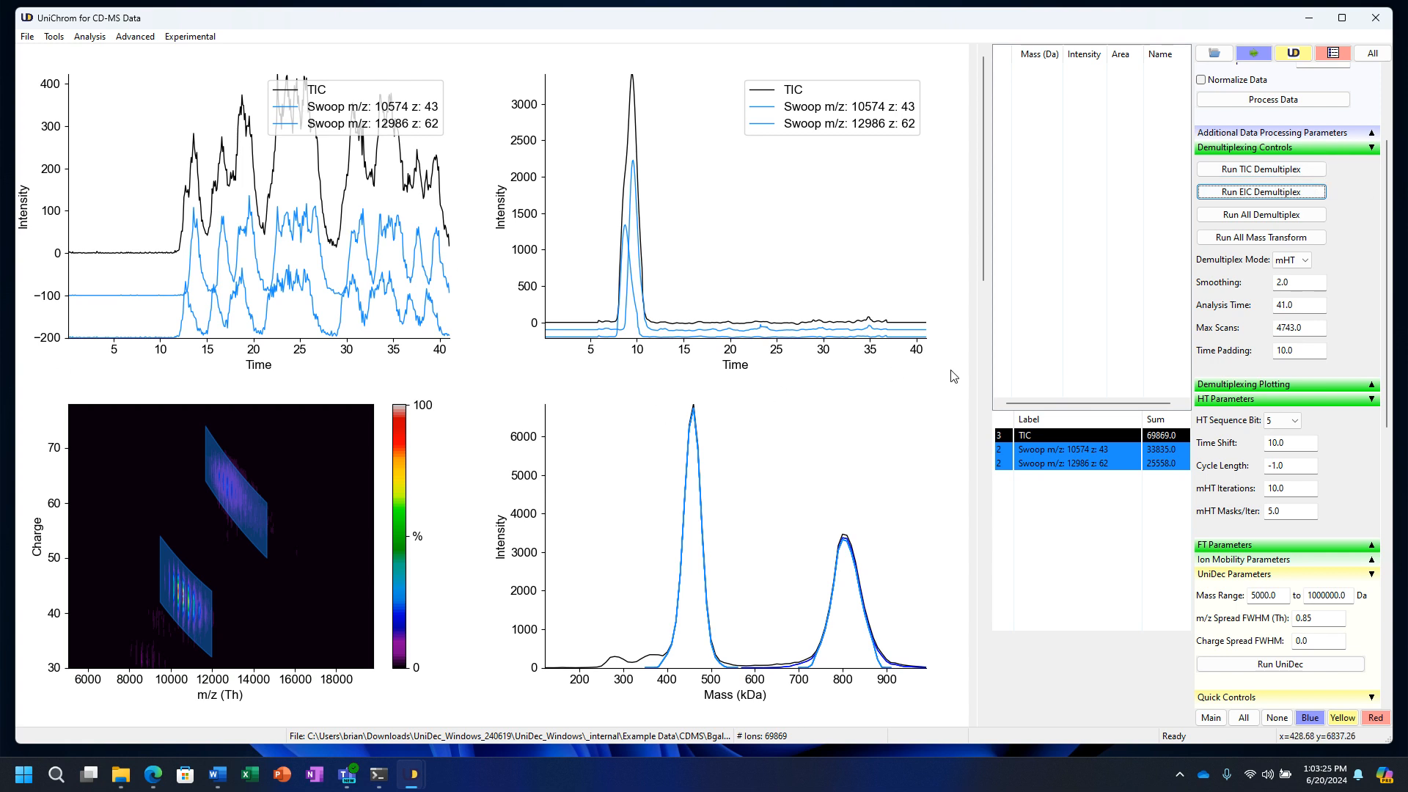
Examine the available demultiplex modes, then expand and review the FT parameters and the ion mobility parameters.
left_click(1306, 261)
left_click(1306, 262)
left_click(1291, 261)
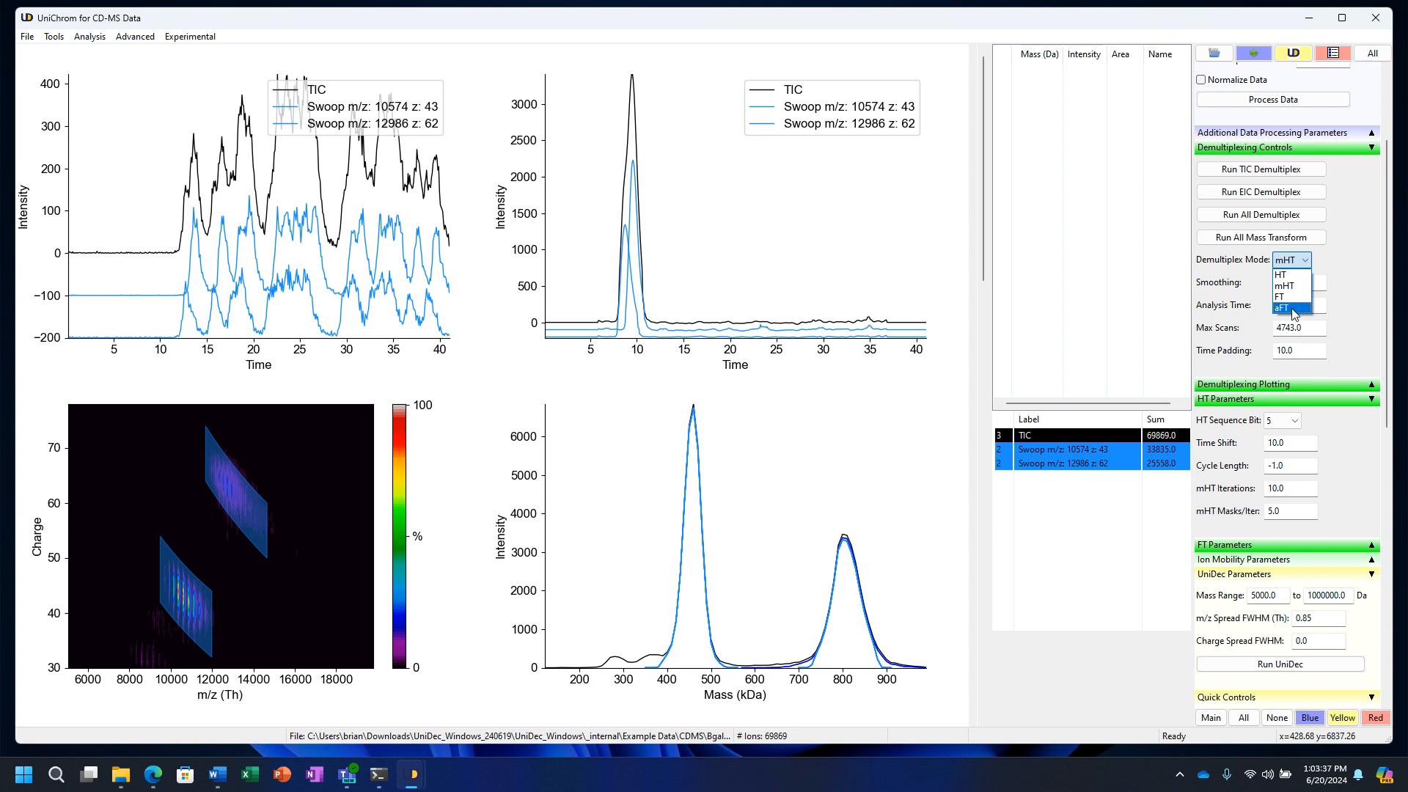
left_click(1341, 279)
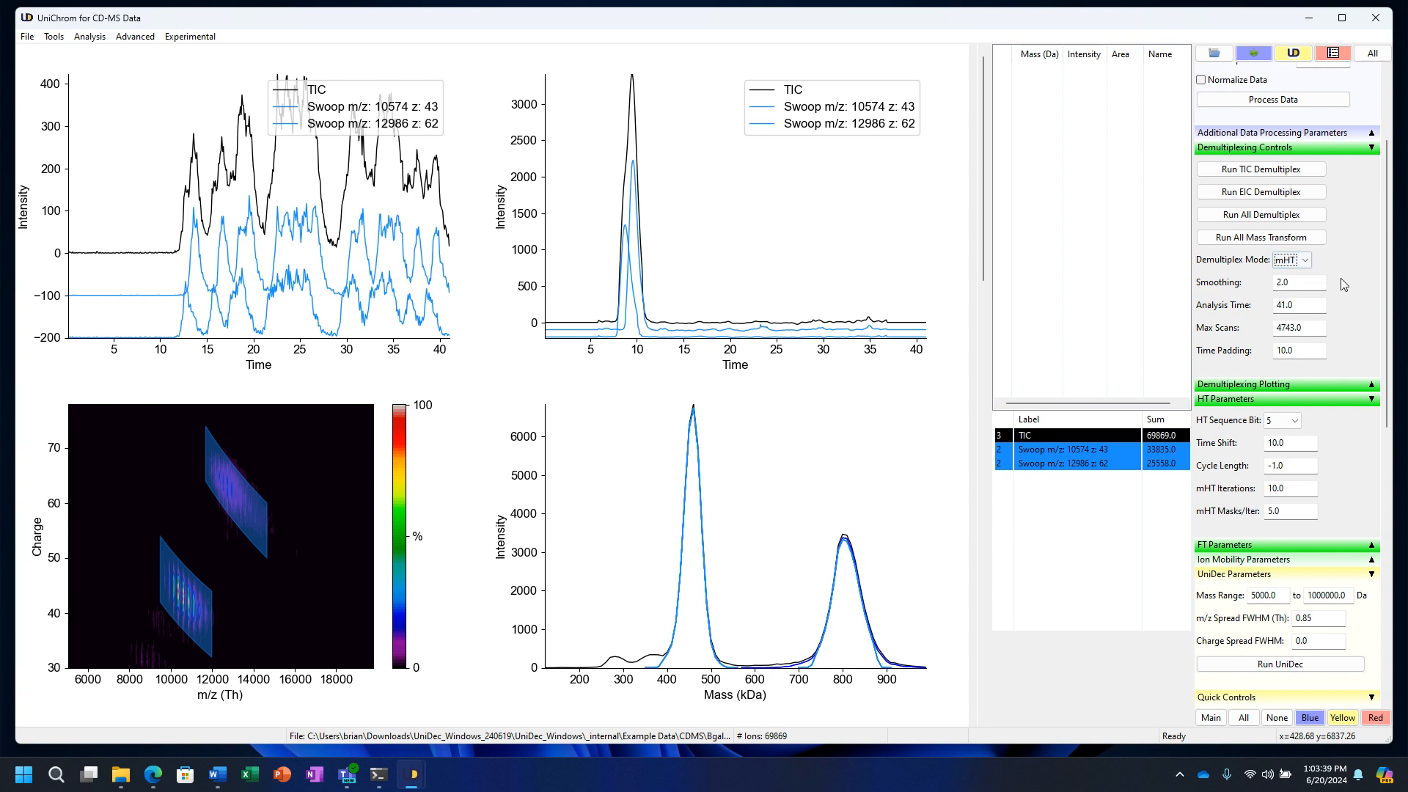
left_click(1371, 545)
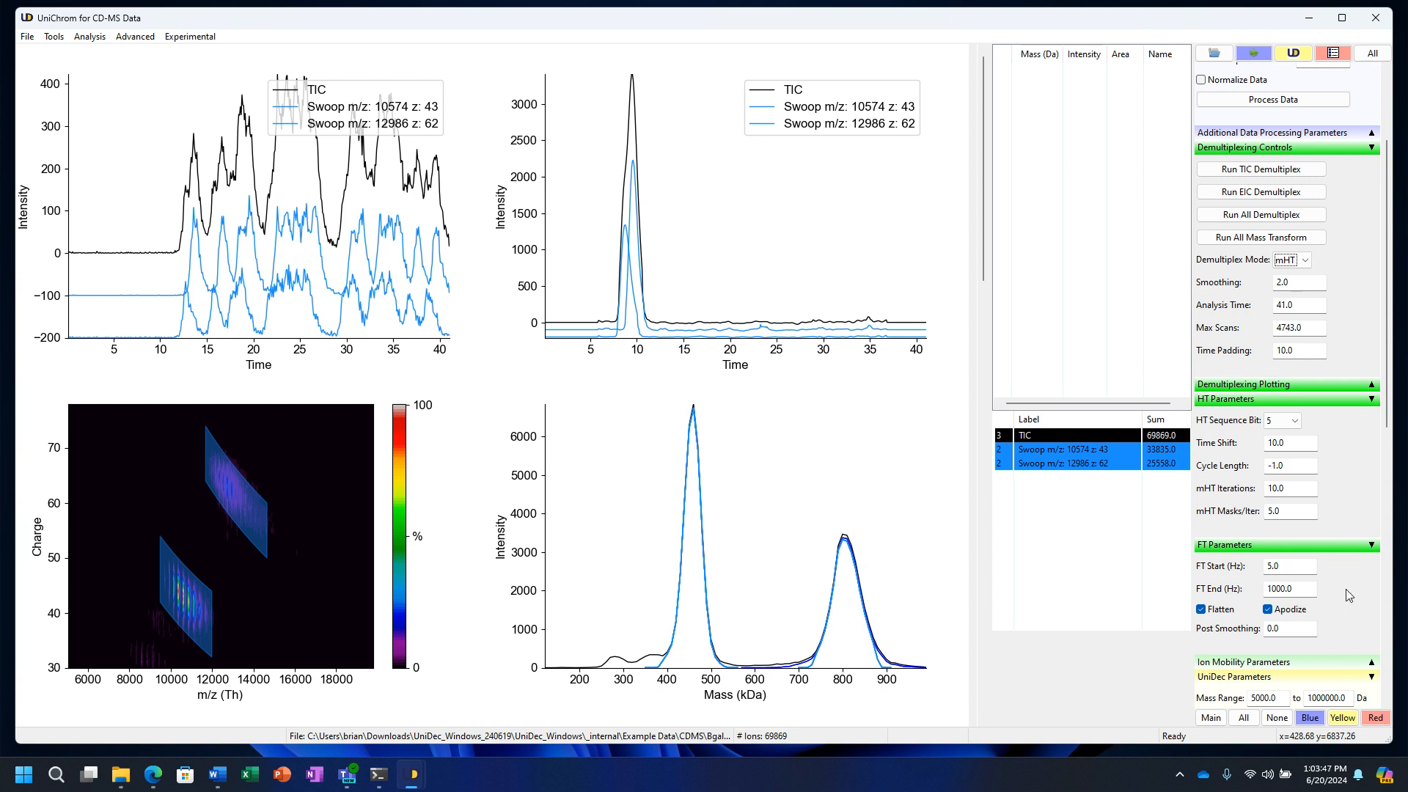
scroll(1345, 596, "down", 1)
left_click(1371, 575)
scroll(1364, 591, "down", 3)
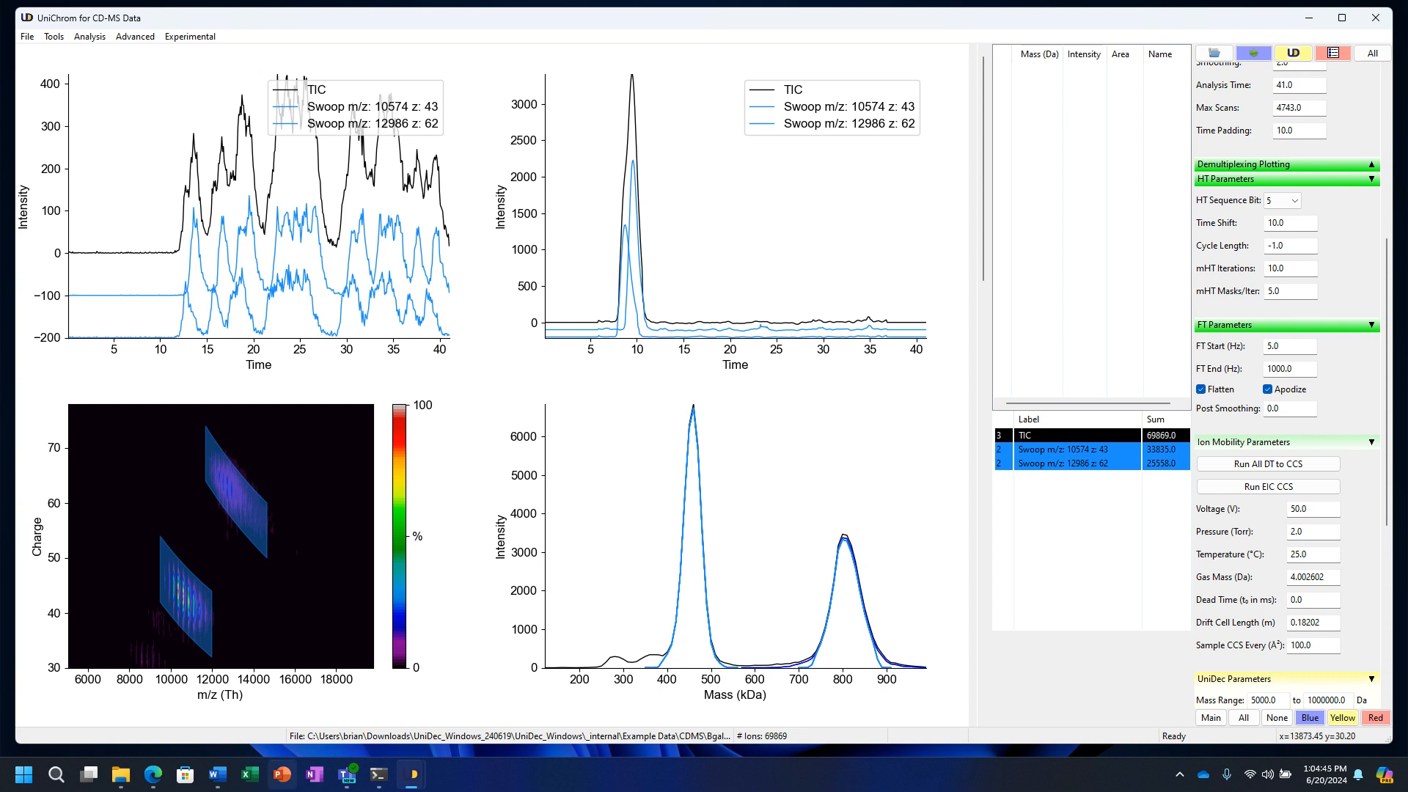
Switch to the Microsoft Edge browser.
left_click(153, 777)
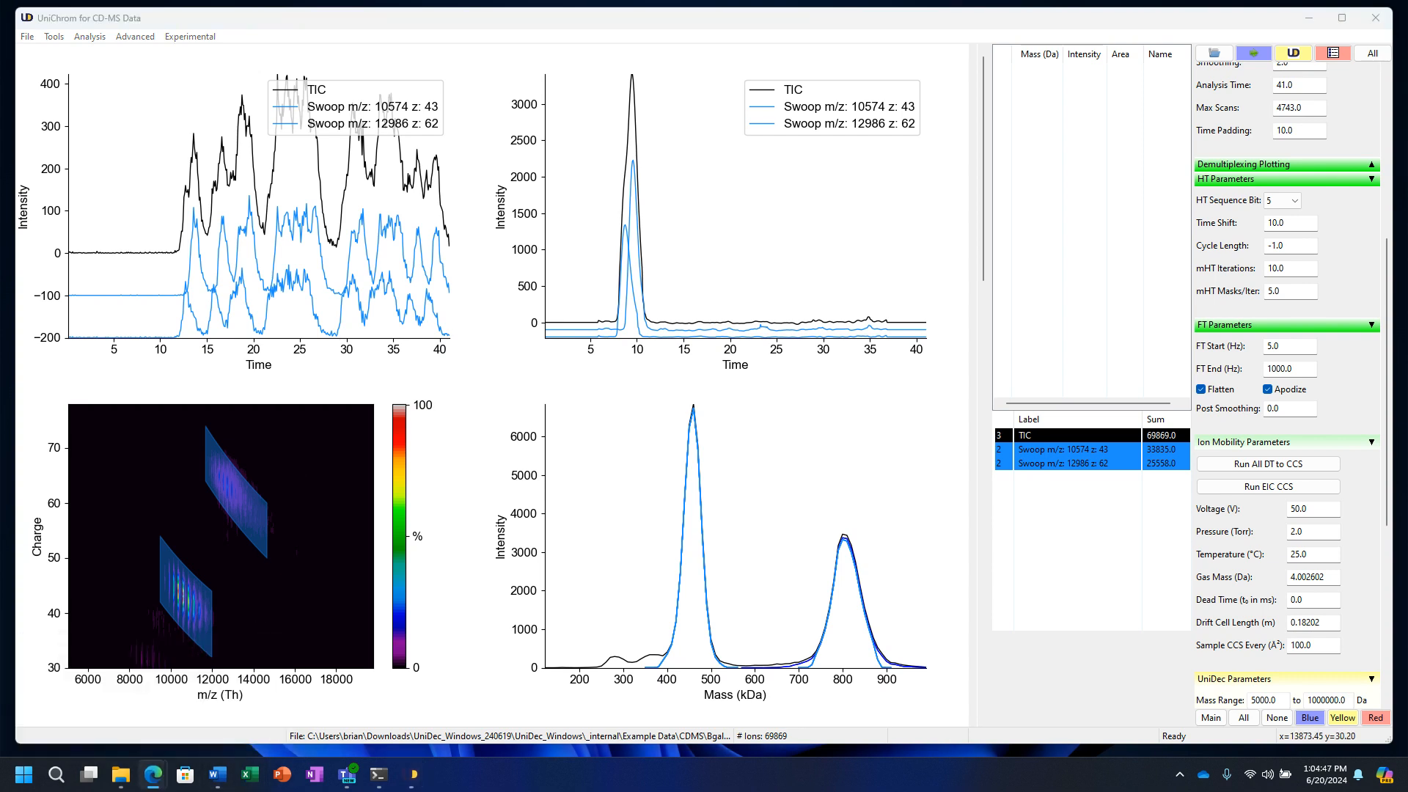